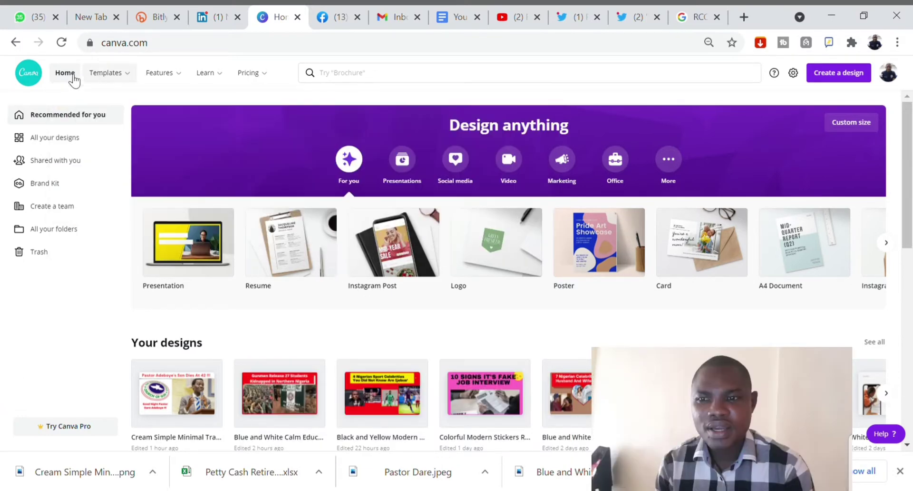
Show the Features menu, with Photos, Icons and Print Products > Business Cards.
mouse_move(106, 73)
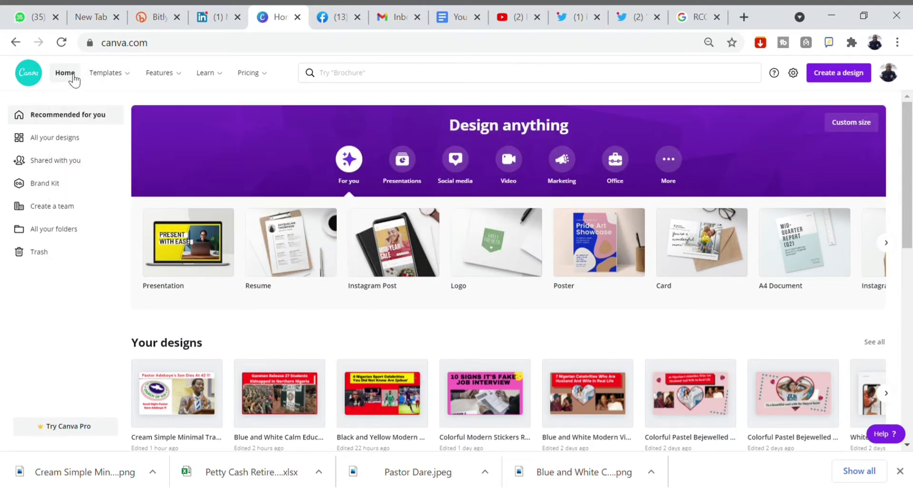
mouse_move(112, 72)
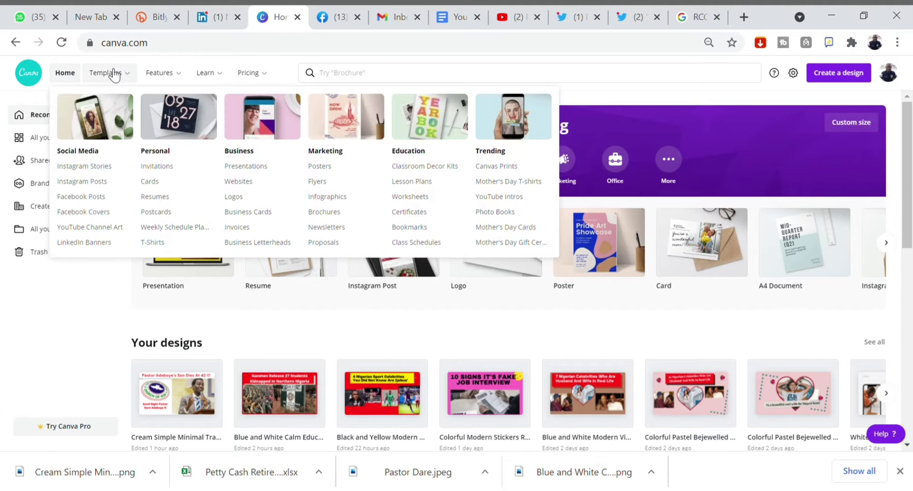
mouse_move(161, 77)
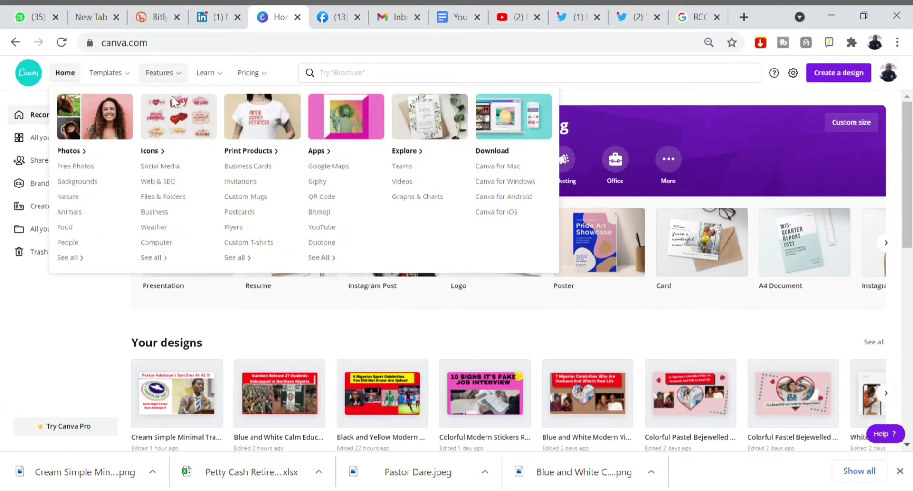
Open the Business Cards page and page through its template category carousel.
click(249, 171)
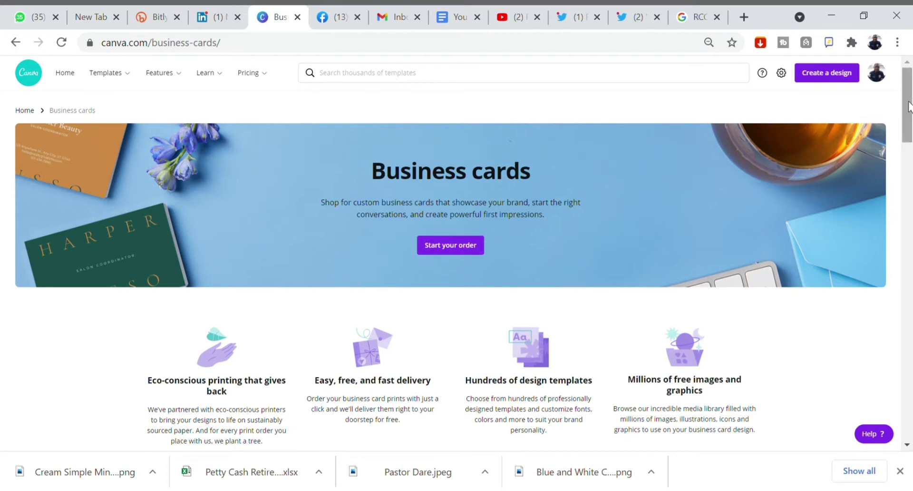
scroll(910, 119, down, 1)
scroll(910, 119, down, 3)
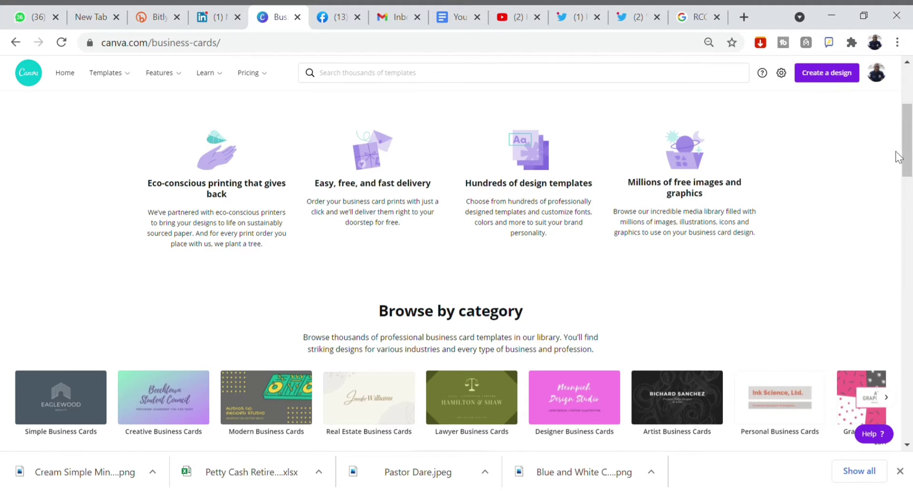
drag(905, 153, 905, 190)
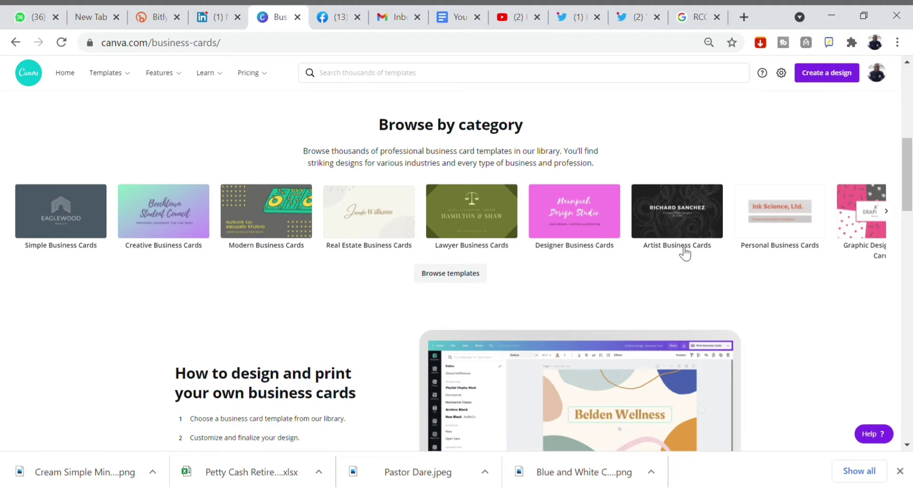
click(885, 215)
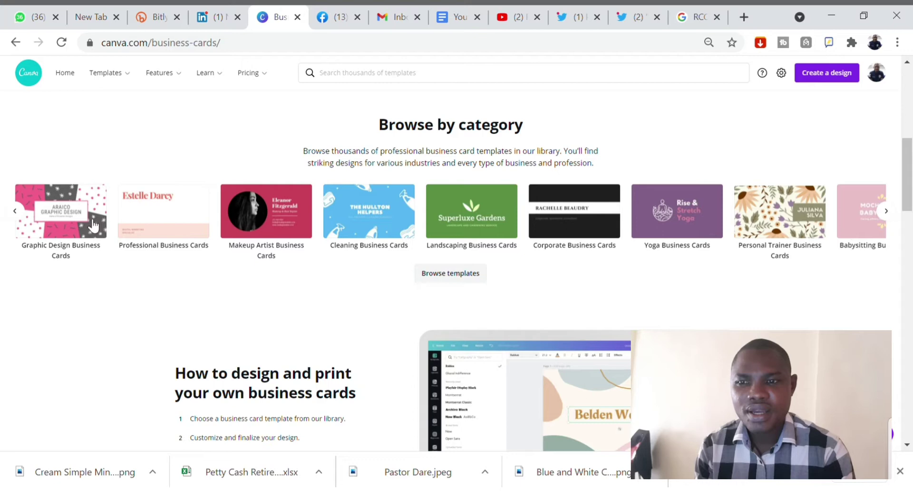
drag(909, 193, 910, 235)
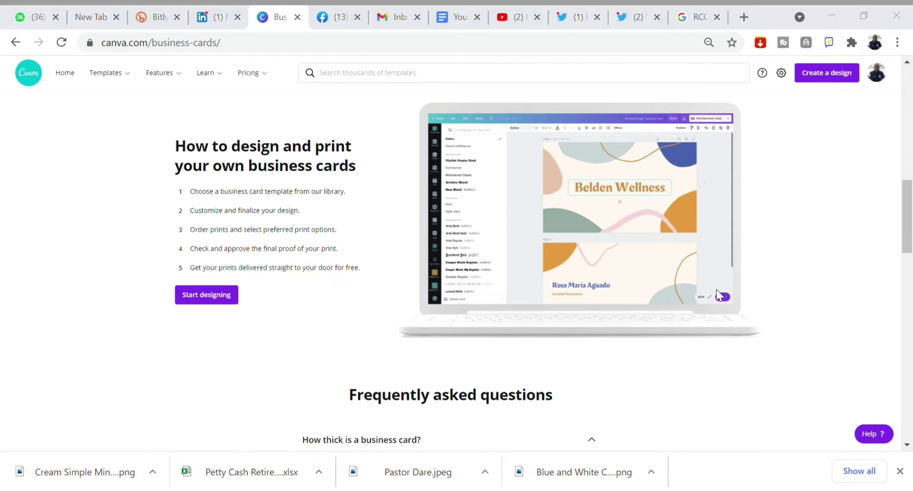
Start a blank business card design and scroll through the Templates panel.
click(221, 298)
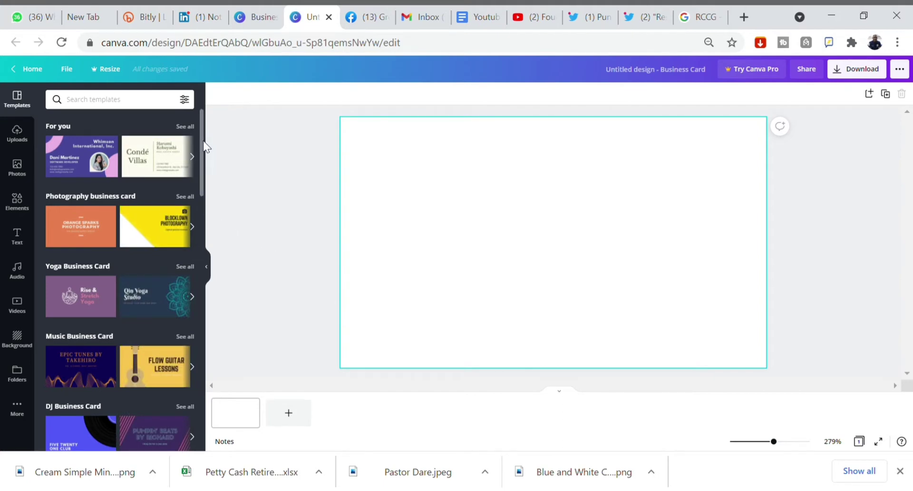
scroll(206, 161, down, 3)
scroll(208, 169, down, 3)
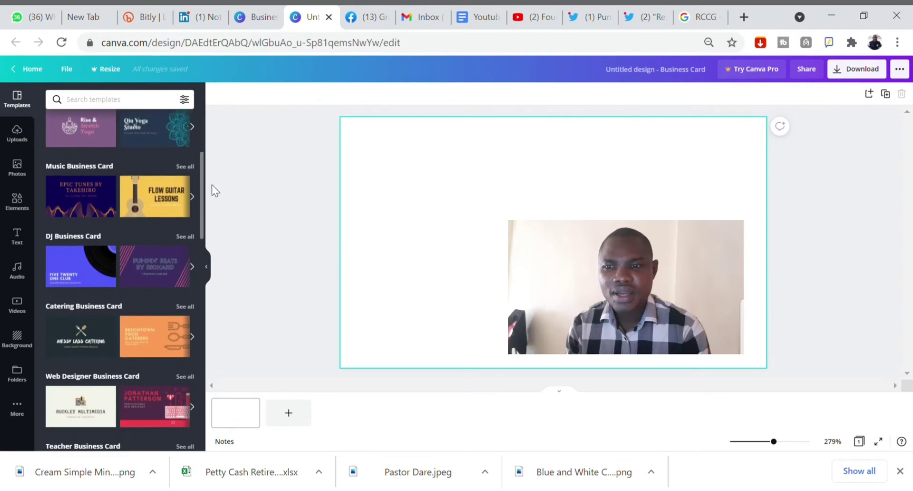
scroll(217, 199, down, 3)
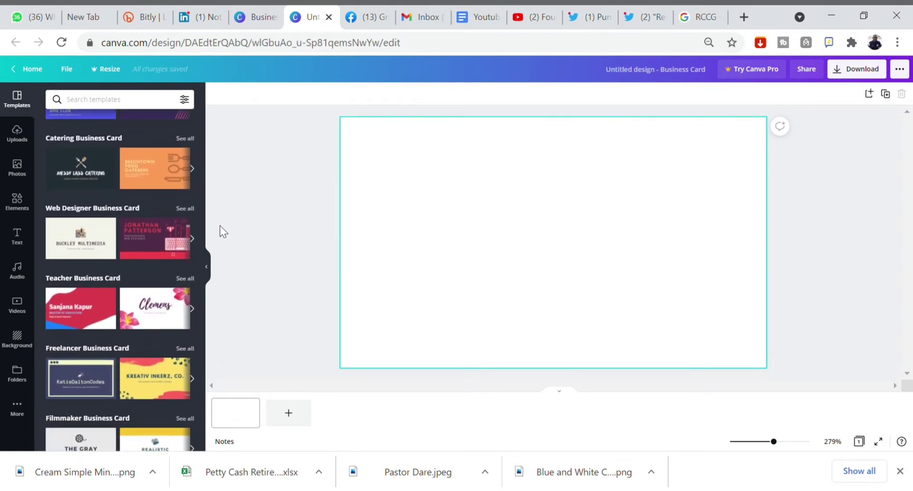
Apply the White And Yellow Web Designer front page and retype BUCKLEY MULTIMEDIA as LONG & JANE MEDIA.
click(86, 232)
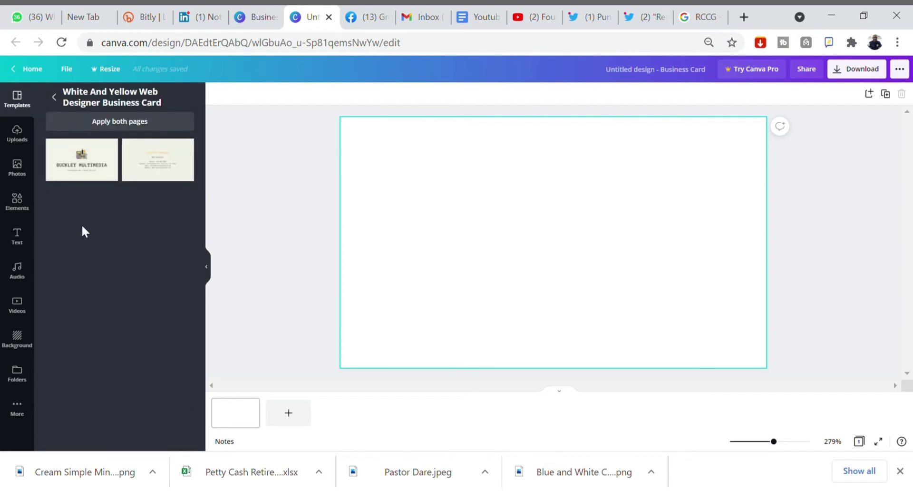
click(91, 170)
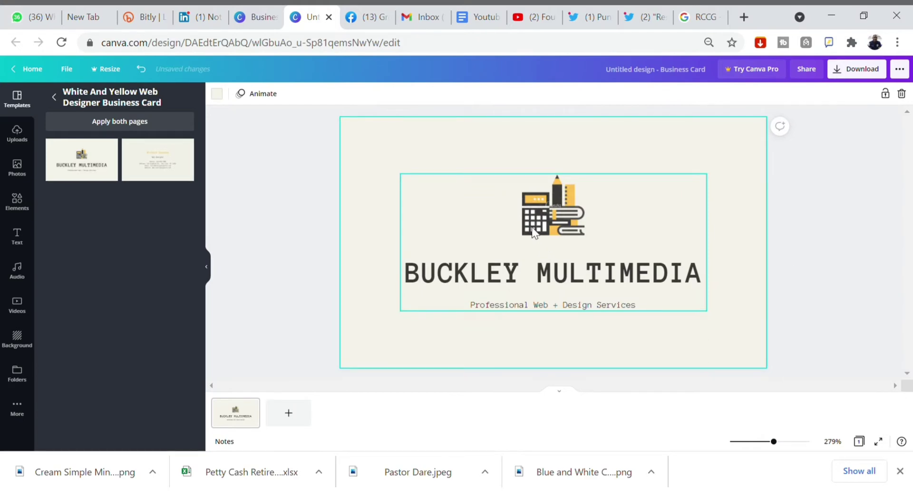
click(482, 277)
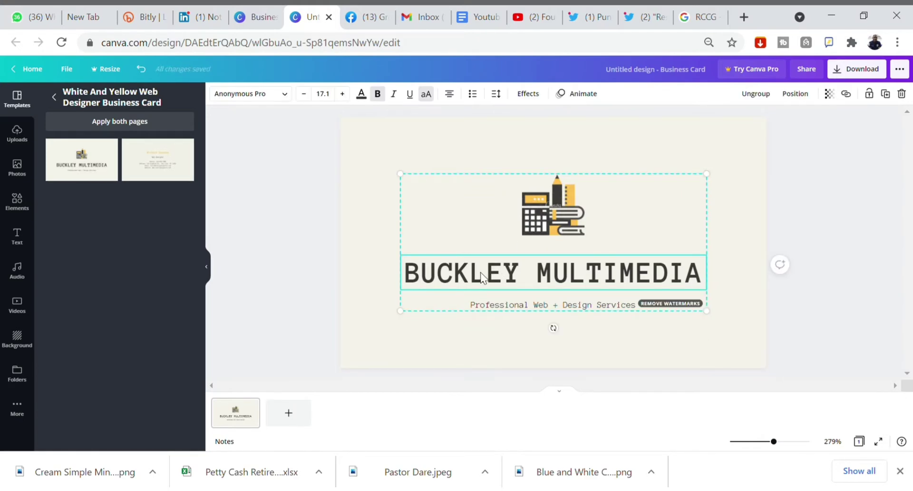
double_click(485, 278)
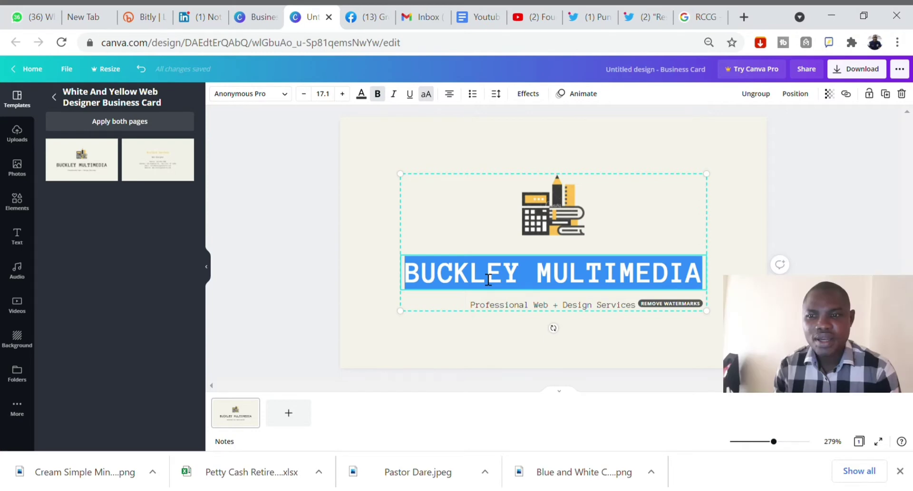
text(LO)
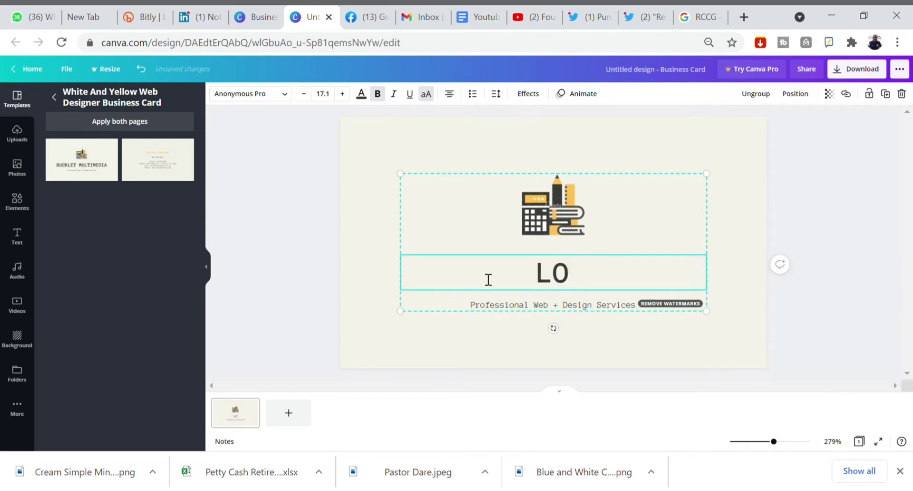
text(NG)
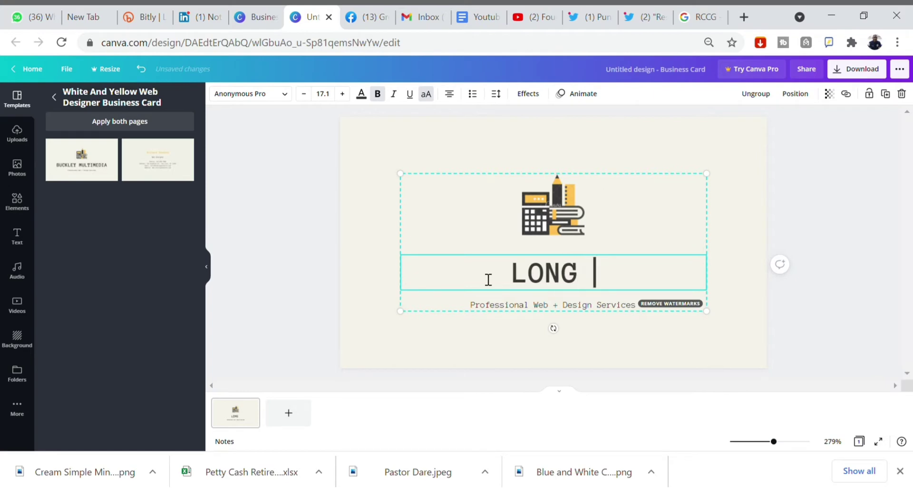
text( & J)
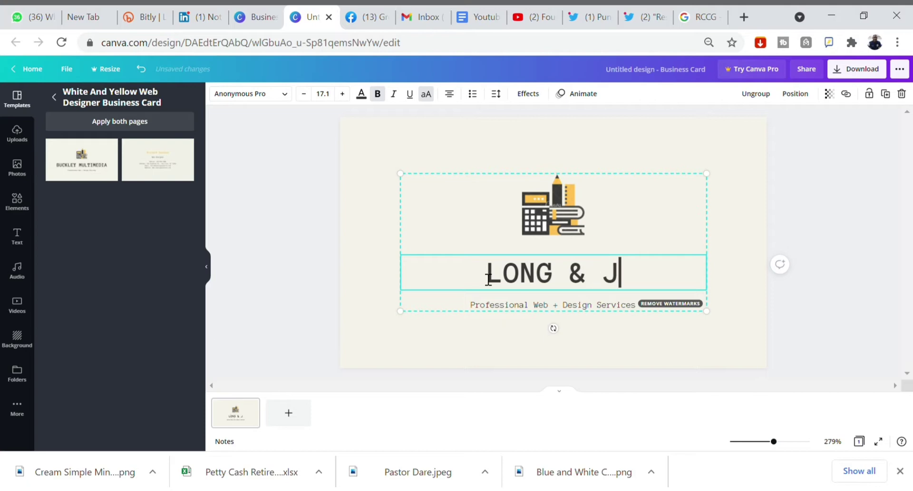
text(A)
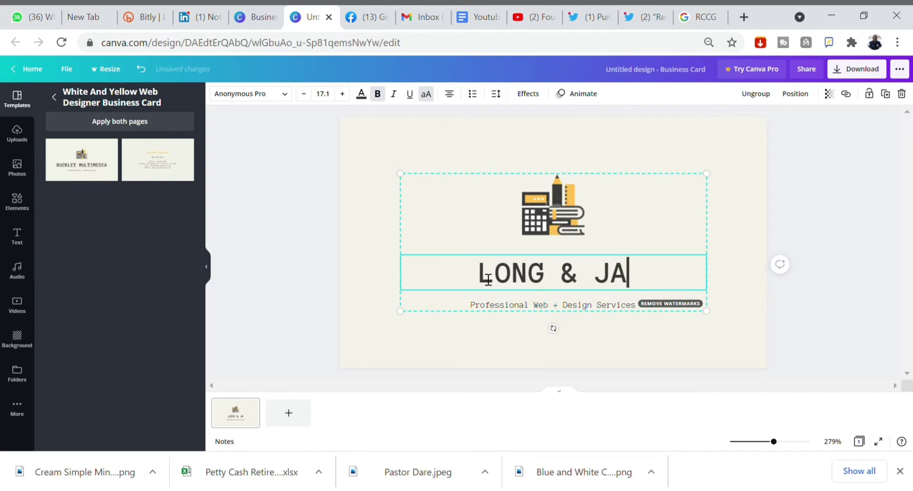
text(NE )
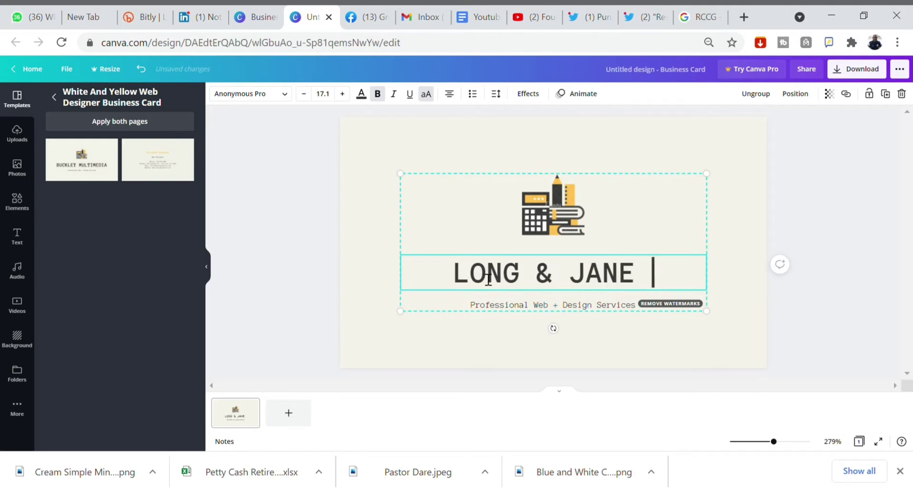
text(MEDIA)
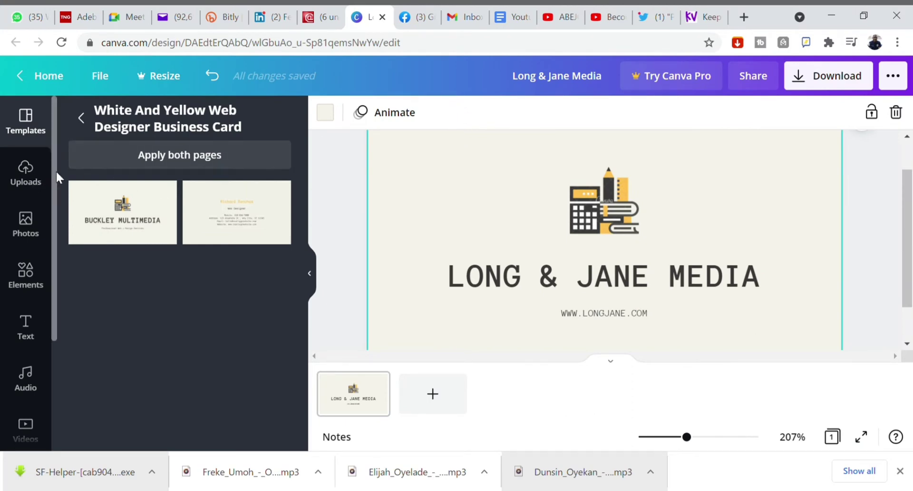
Generate a QR code from the pasted YouTube link and place it top-right on the card.
drag(55, 172, 66, 285)
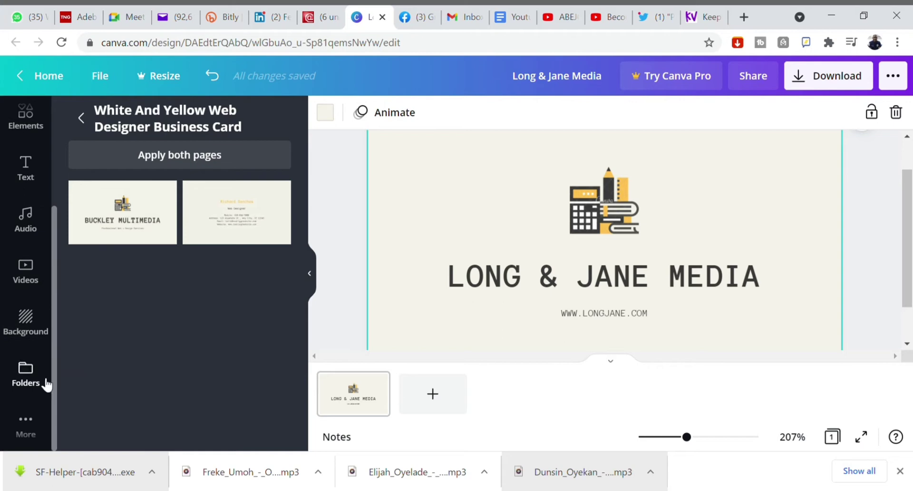
click(28, 422)
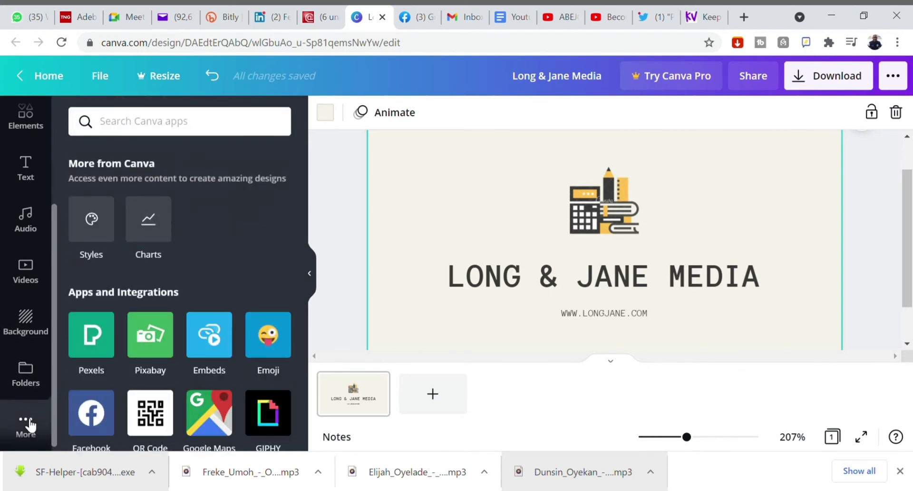
click(152, 417)
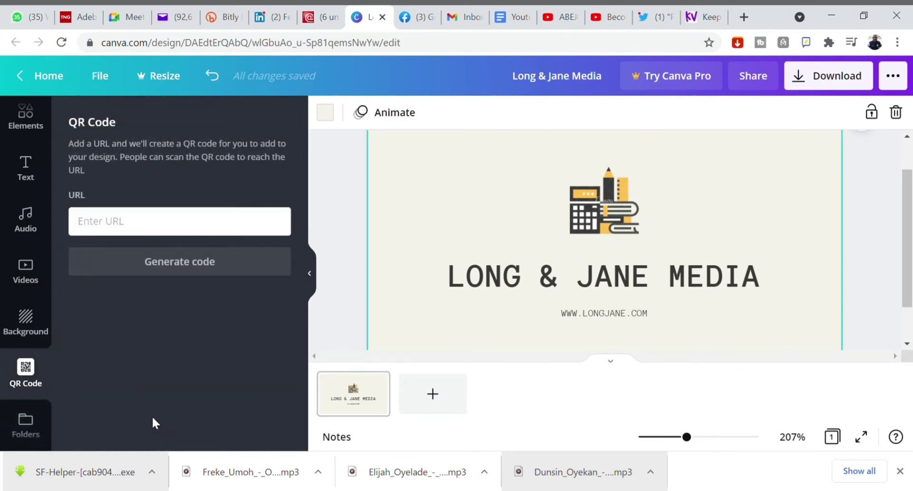
click(124, 226)
text(https://www.youtube.com/watch?v=9zxiimxJ1Ng)
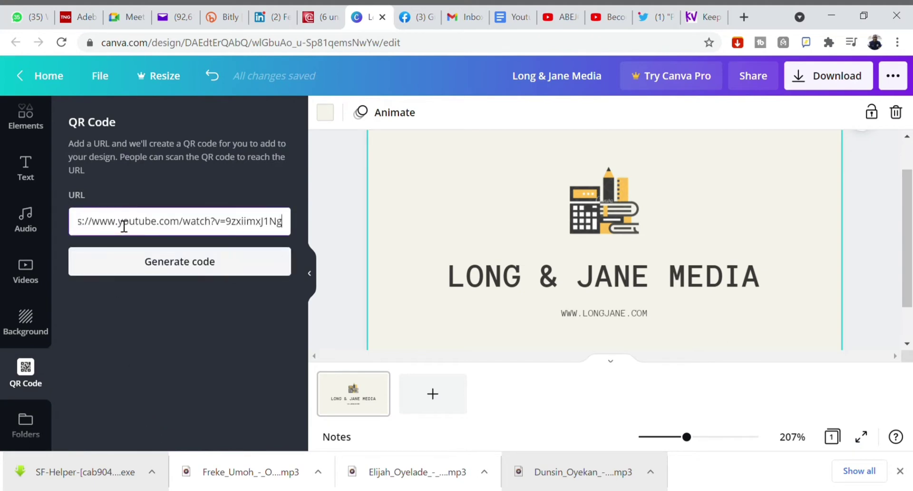
click(160, 269)
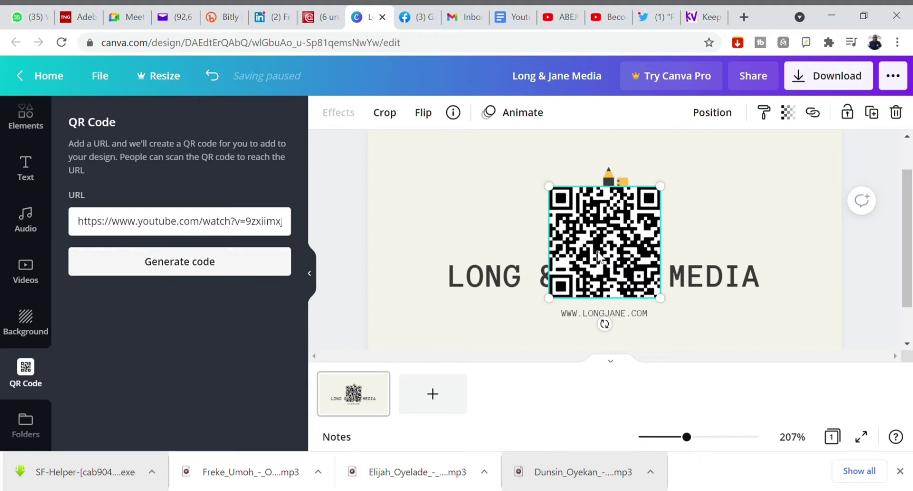
drag(598, 257, 776, 204)
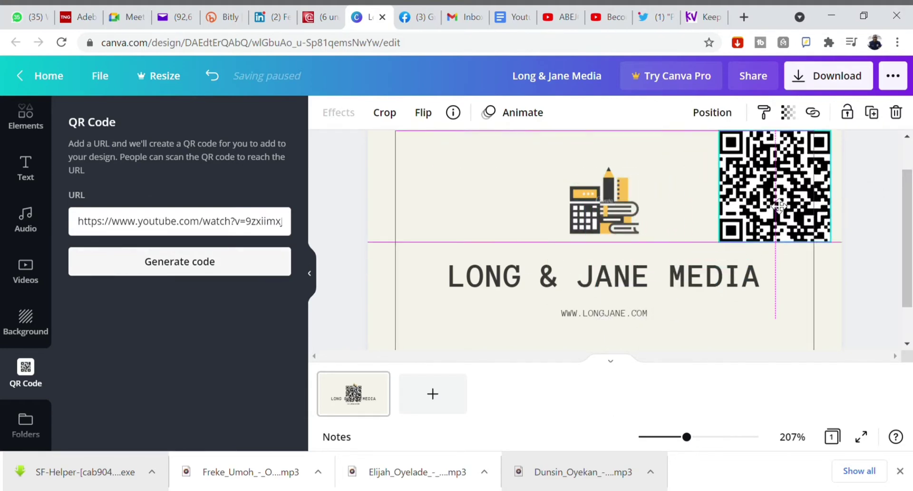
Nudge the logo-and-name group slightly up and left, then deselect it.
click(700, 198)
drag(532, 197, 514, 181)
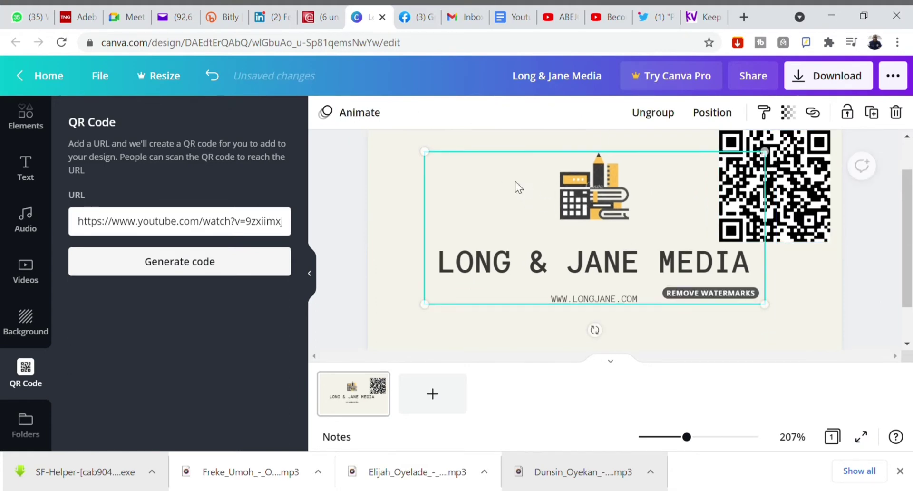
click(398, 193)
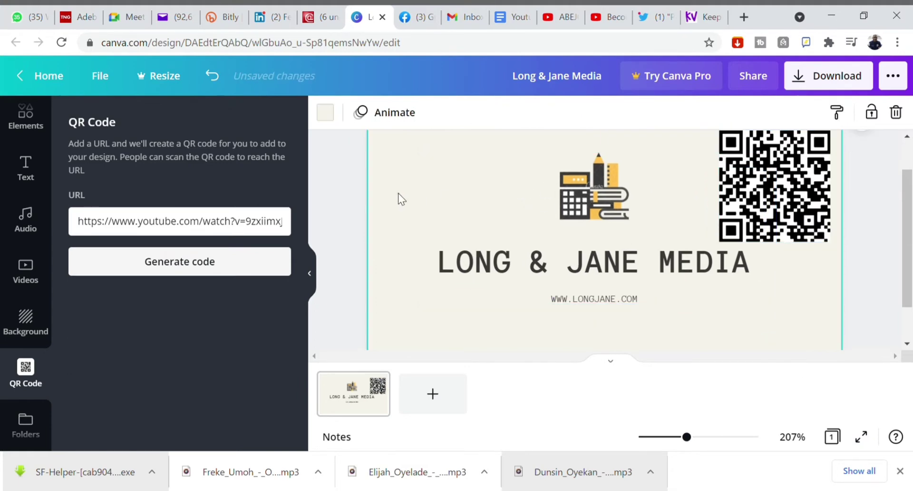
Change the card background to the yellow document colour and open the Photos library.
click(325, 113)
click(212, 192)
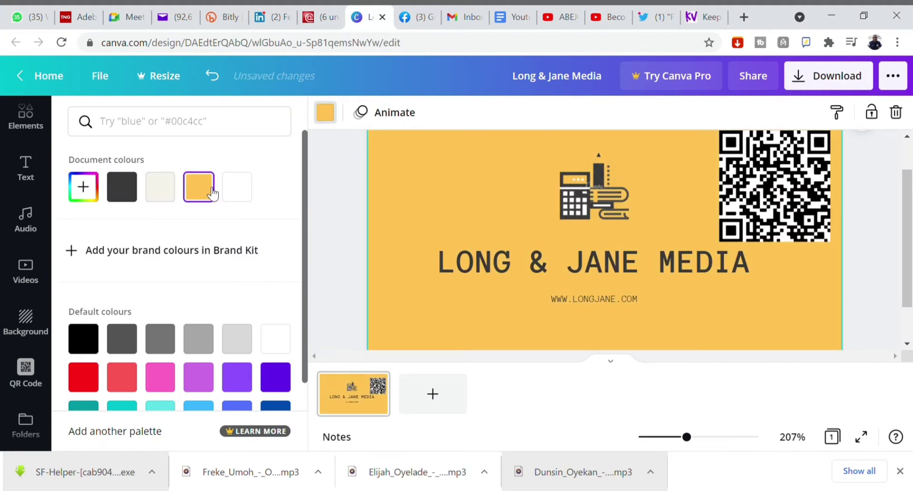
click(422, 256)
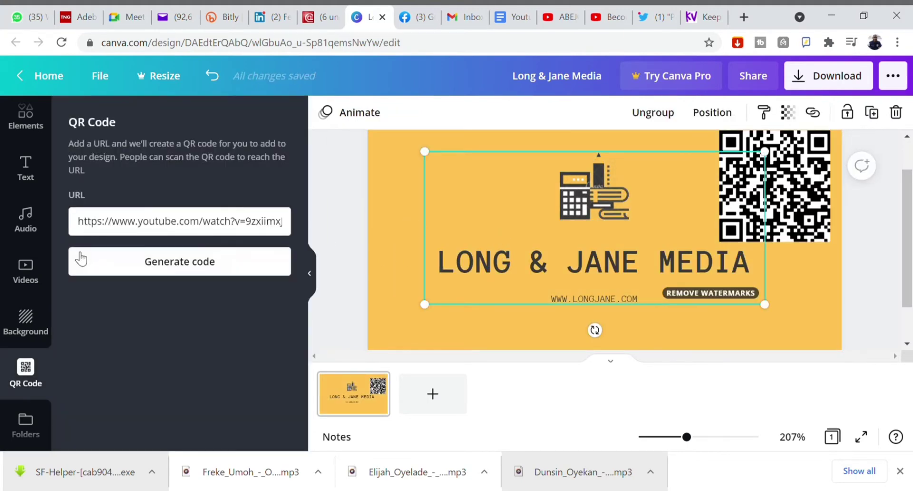
drag(56, 270, 63, 190)
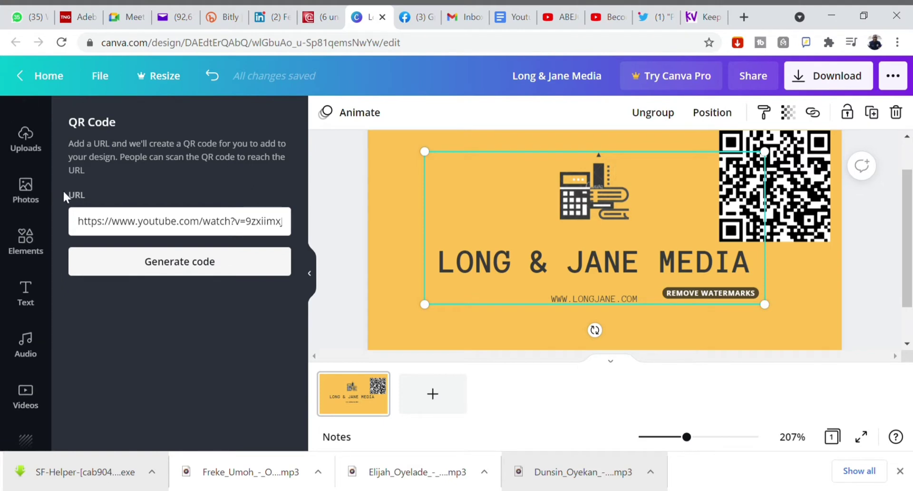
click(33, 195)
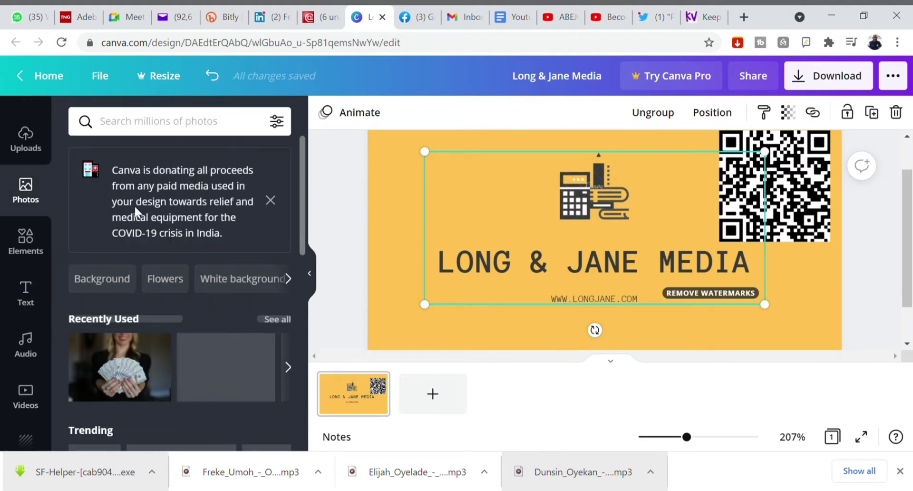
Search Photos for 'property' and add the row-of-houses photo to the card.
click(271, 202)
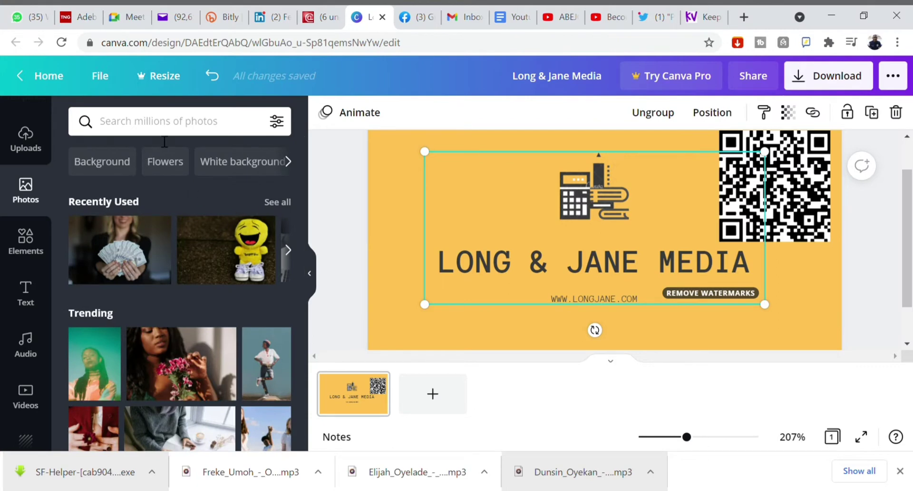
click(161, 128)
text(property)
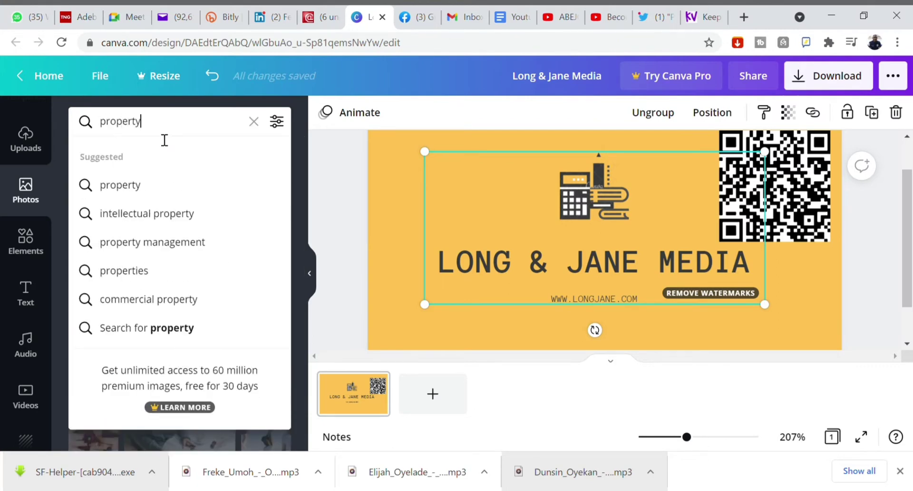
key(Return)
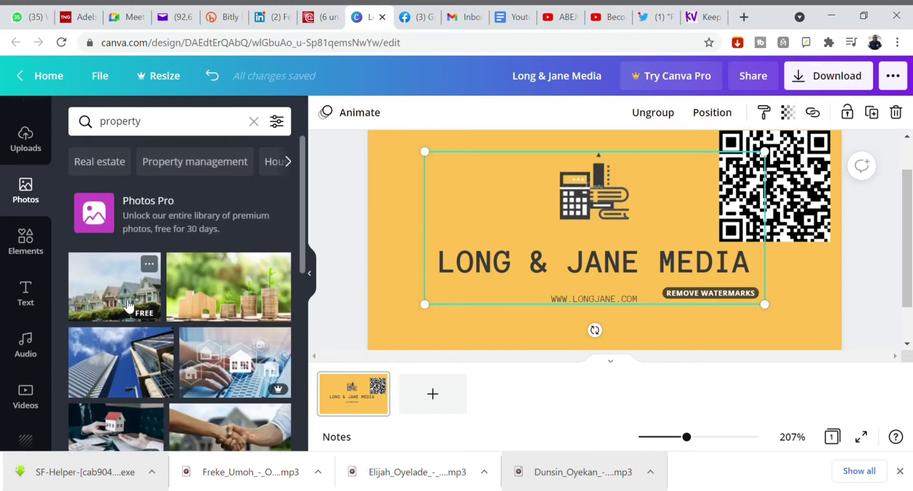
drag(122, 300, 450, 224)
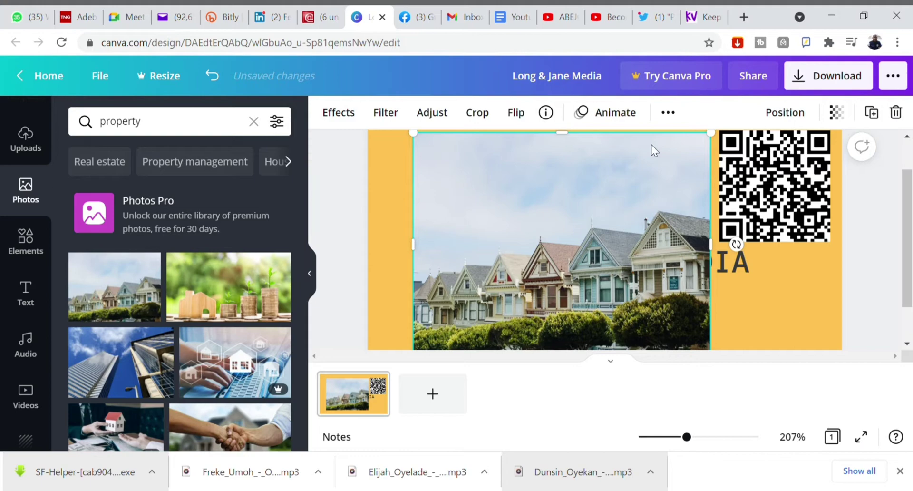
Send the houses photo backward, narrow it and snap it to the card's left edge.
click(785, 114)
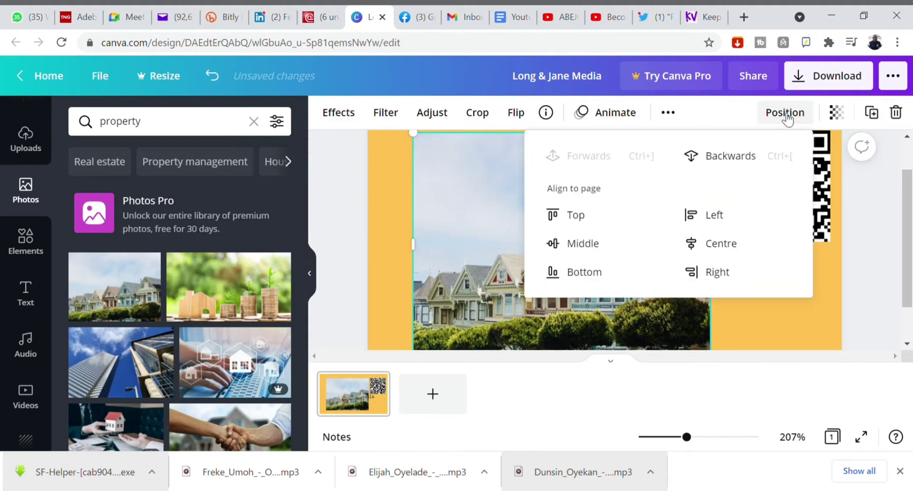
click(724, 161)
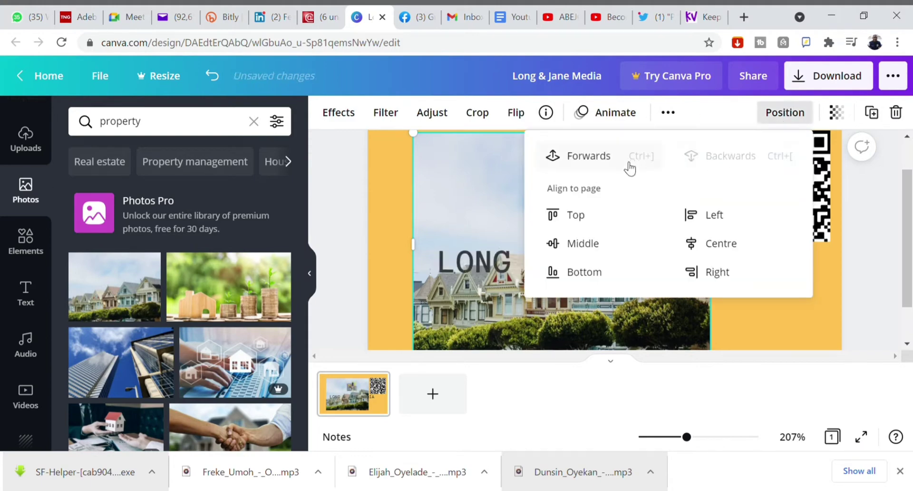
click(801, 326)
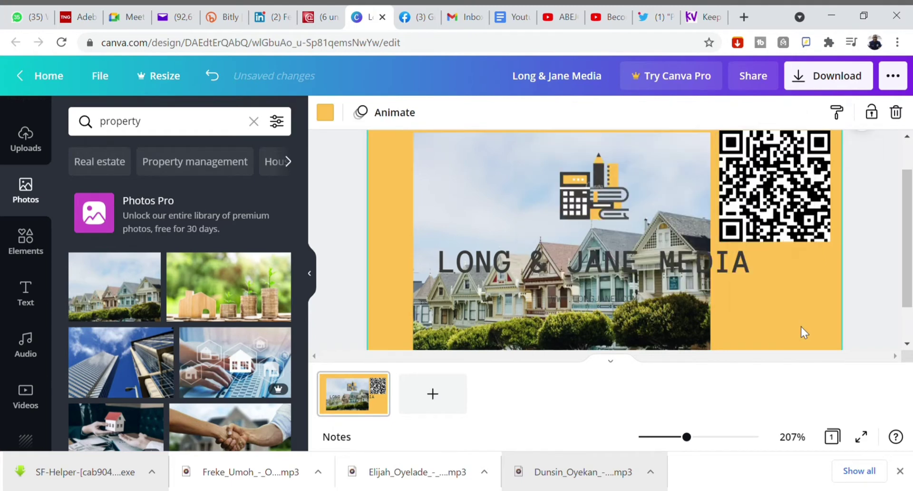
click(689, 321)
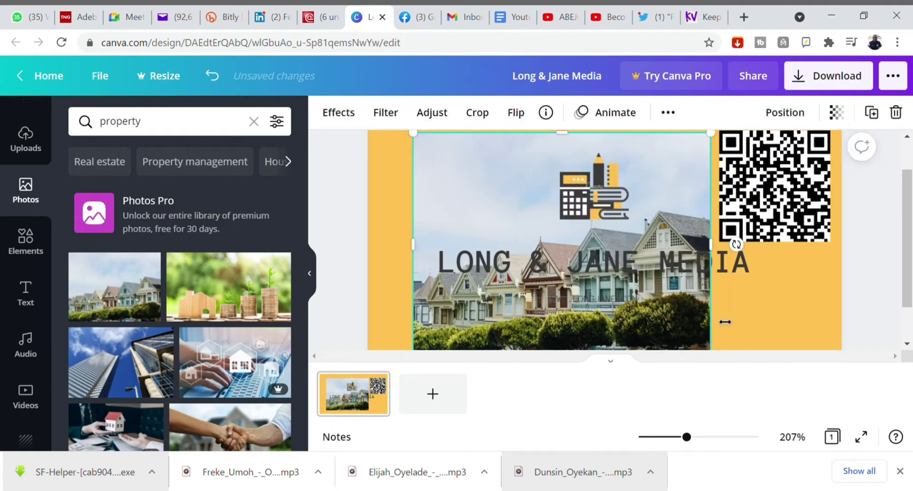
drag(715, 321, 641, 329)
drag(574, 317, 502, 321)
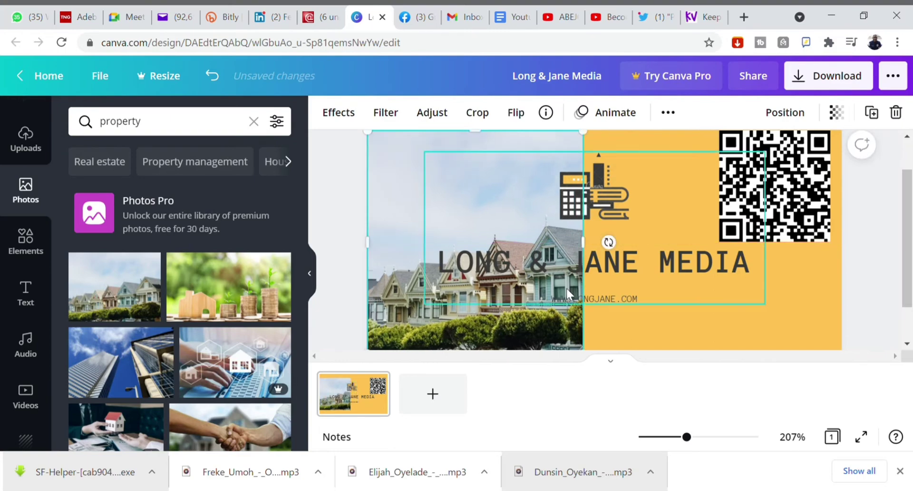
Shrink the logo-and-name group and fit it under the QR code.
drag(566, 288, 661, 331)
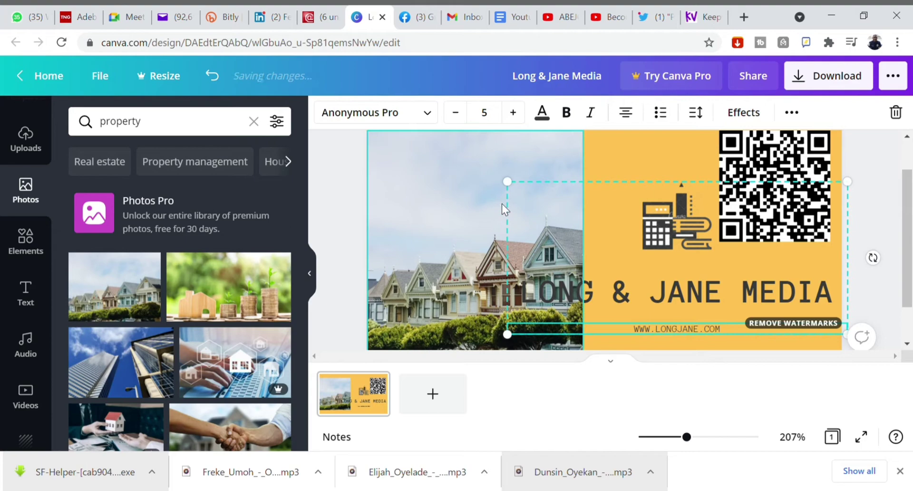
drag(508, 182, 626, 256)
mouse_move(685, 296)
mouse_down()
mouse_move(688, 304)
mouse_move(685, 298)
mouse_up()
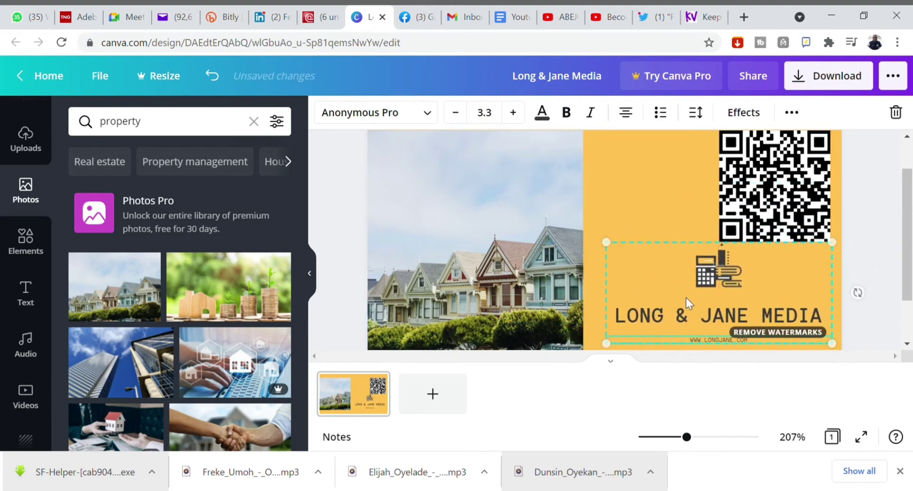
click(658, 222)
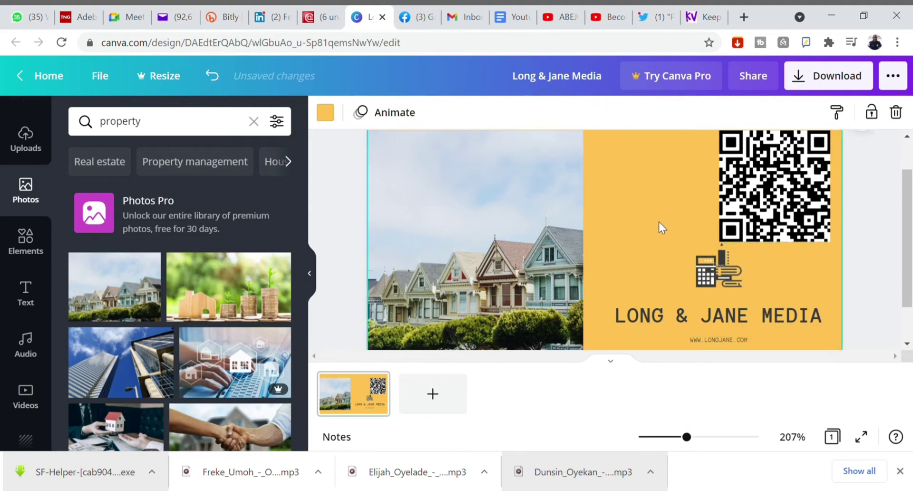
click(709, 338)
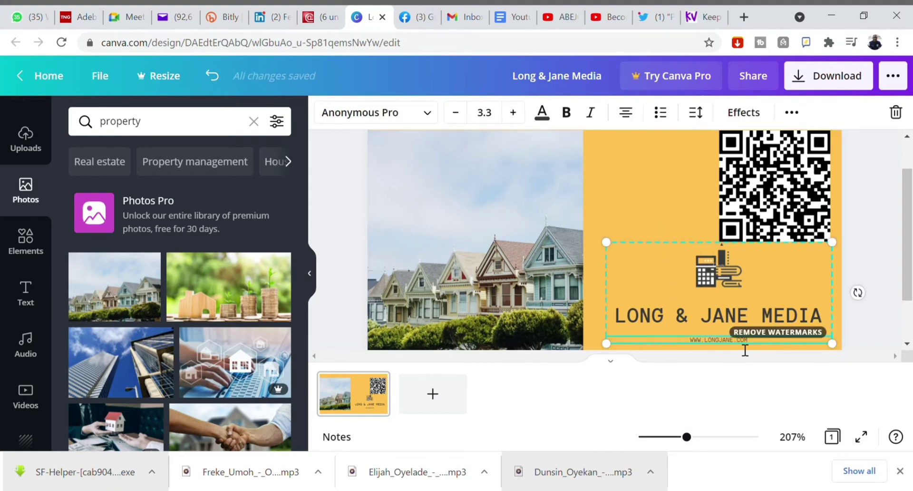
scroll(709, 341, down, 1)
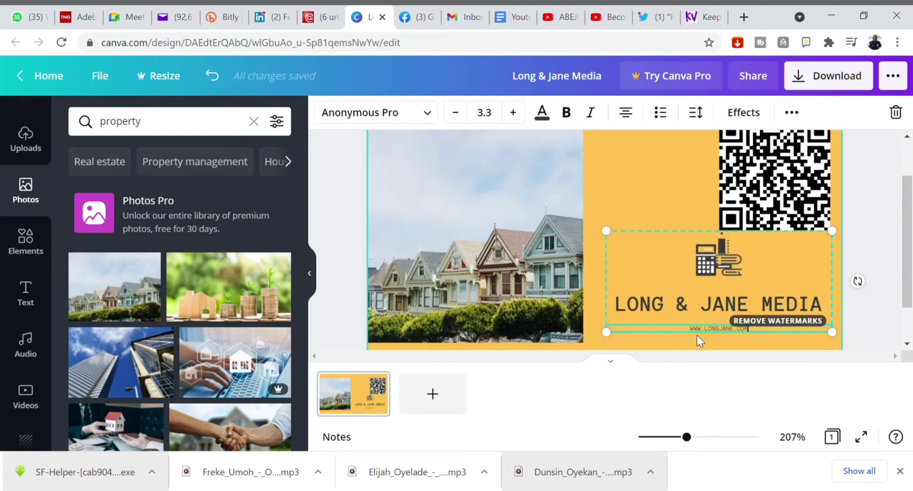
double_click(692, 329)
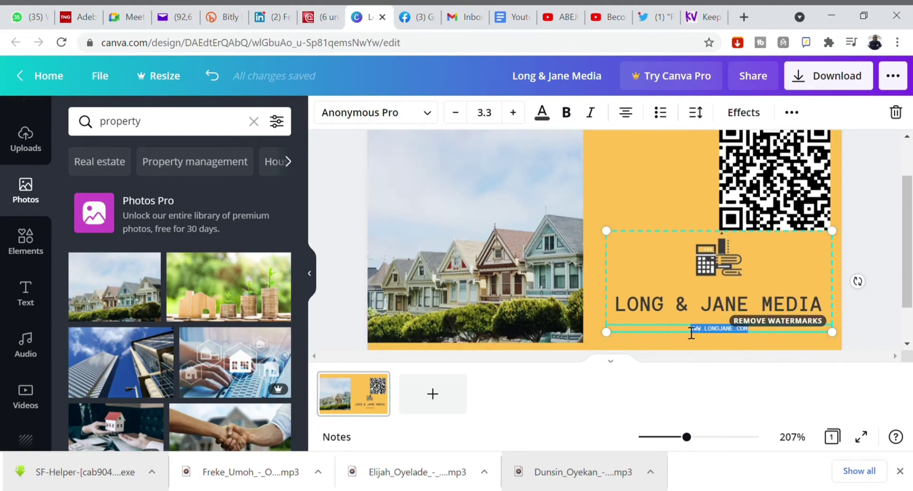
click(792, 114)
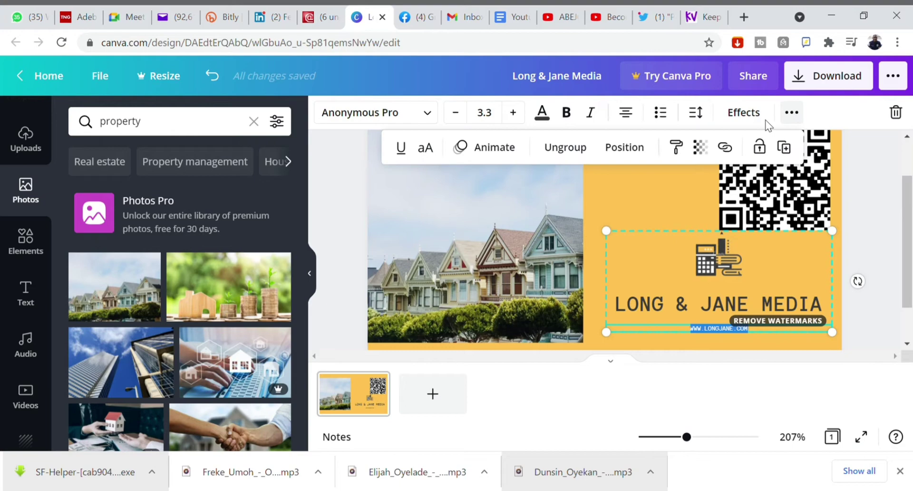
click(725, 148)
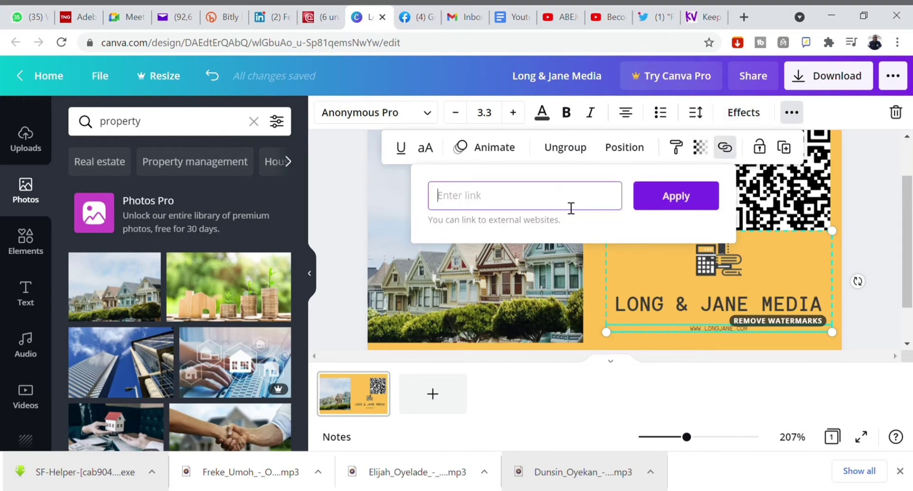
text(www.longjane.v)
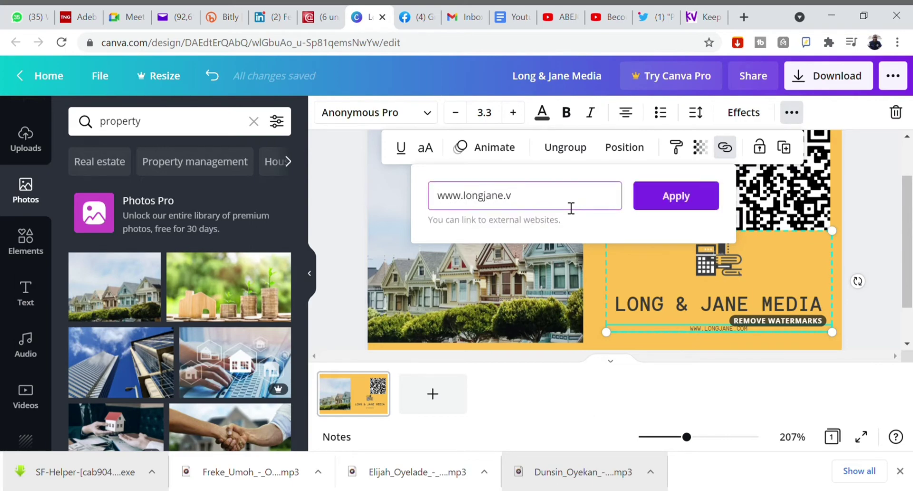
key(BackSpace)
text(com)
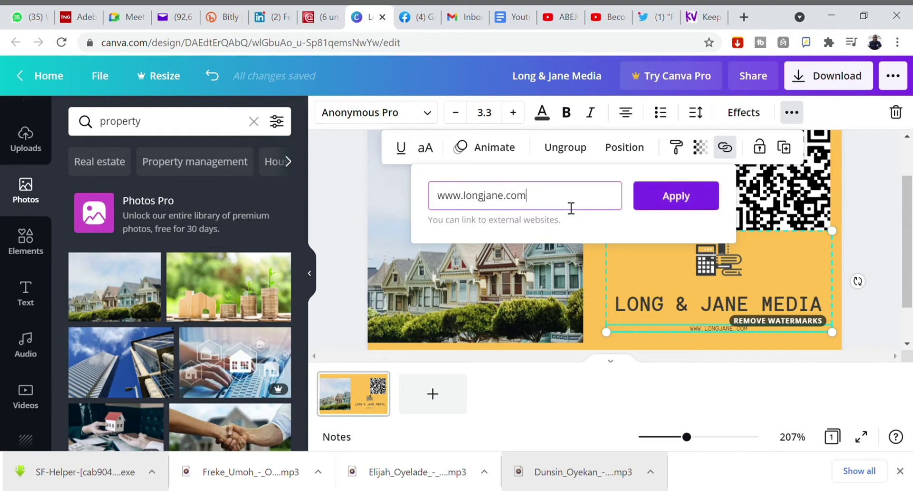
click(666, 199)
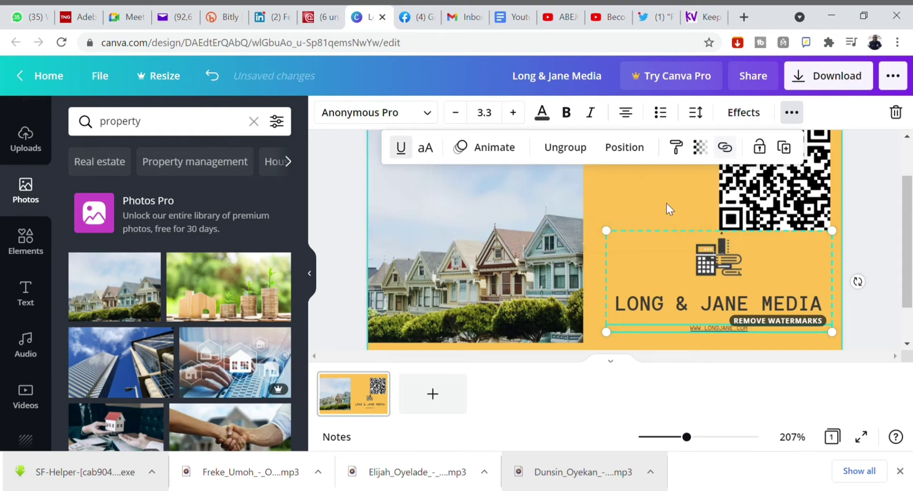
click(702, 342)
click(711, 327)
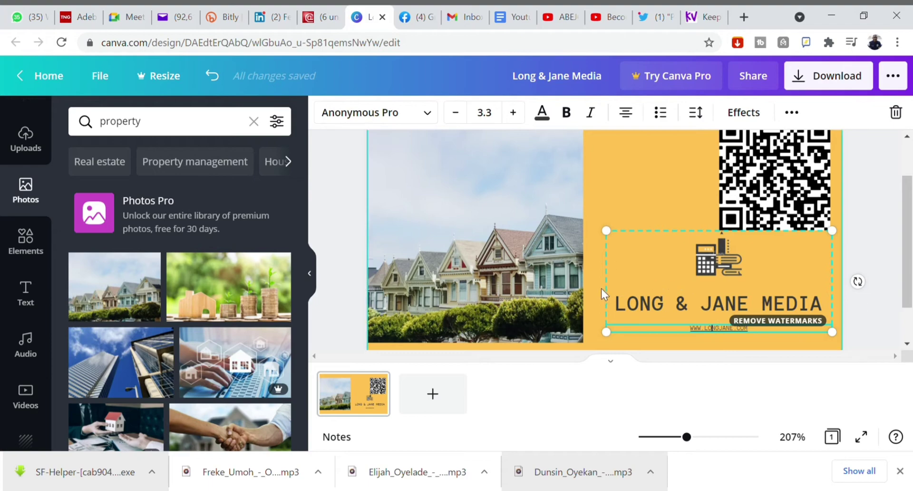
Pick PDF print in Download settings, dismiss the Canva Pro offer, and close the panel.
click(632, 192)
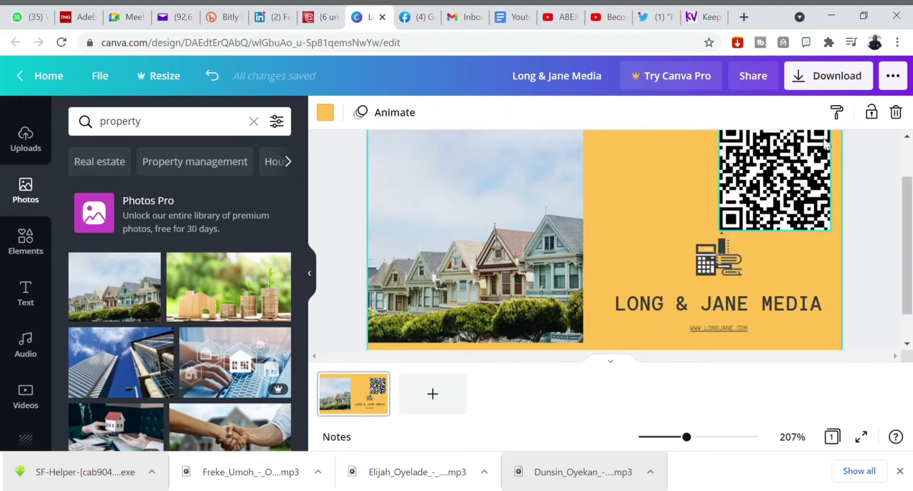
click(809, 79)
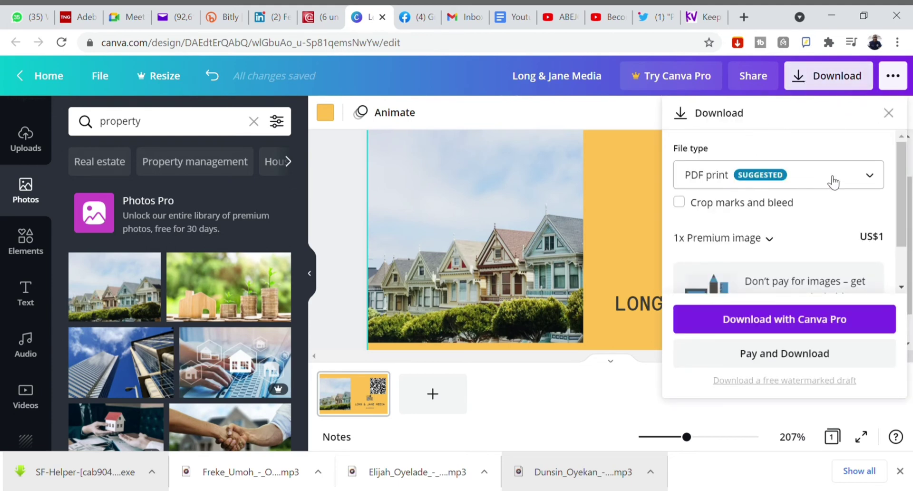
click(873, 176)
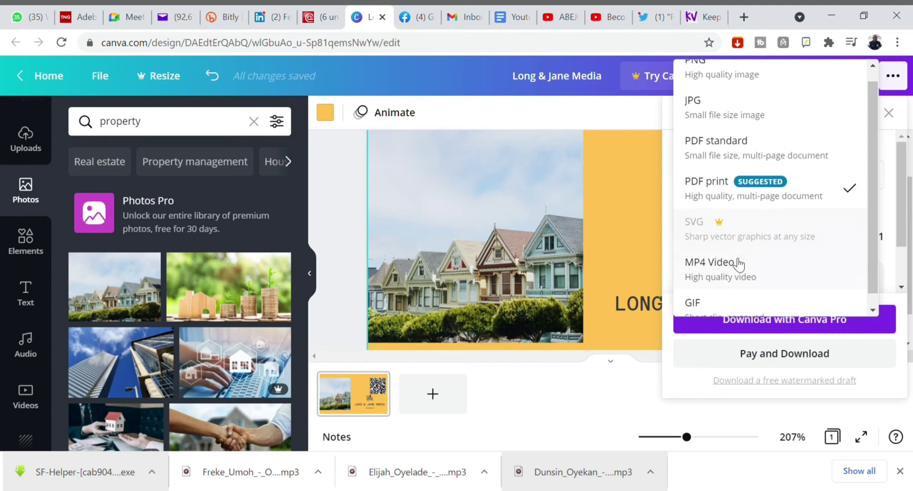
scroll(720, 293, down, 1)
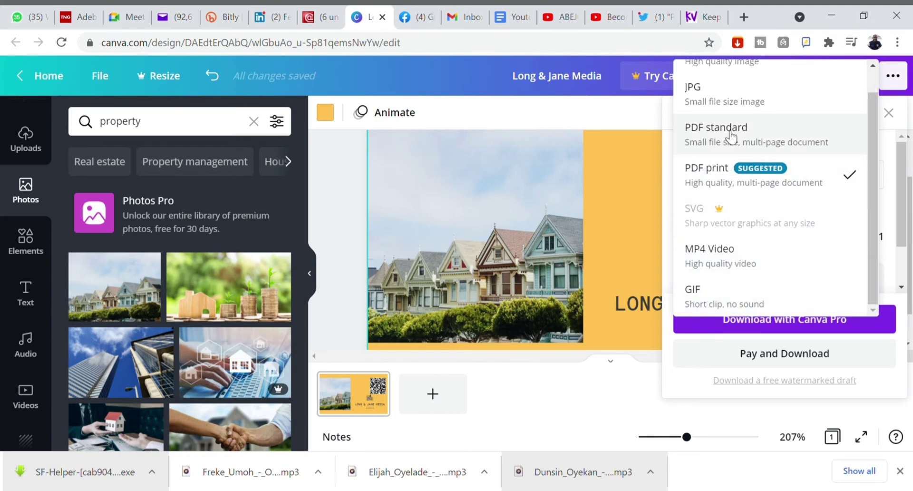
click(745, 187)
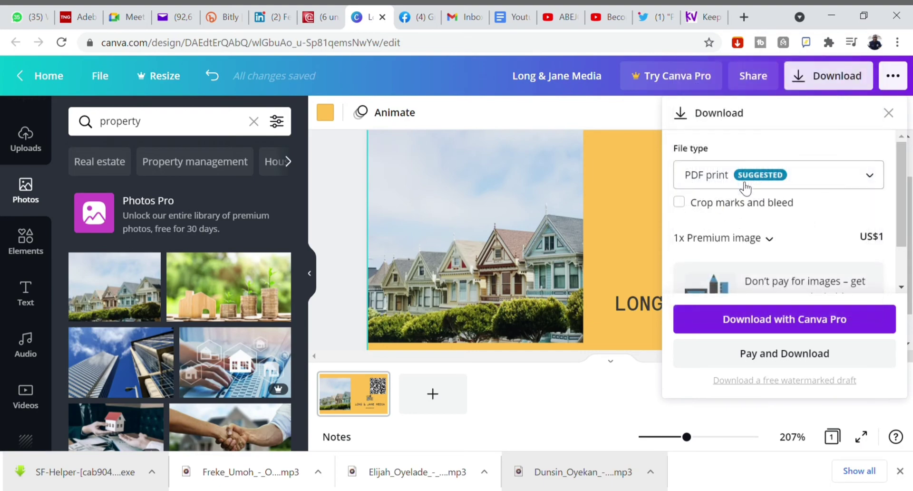
click(765, 321)
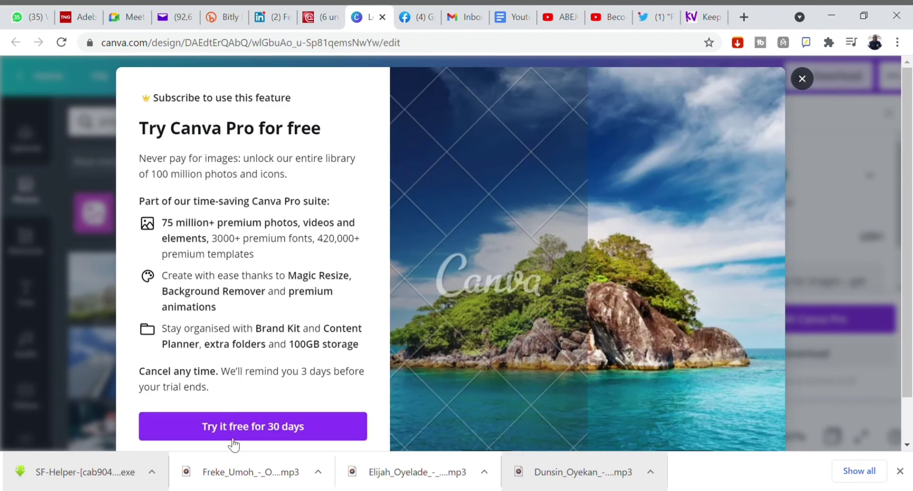
click(829, 140)
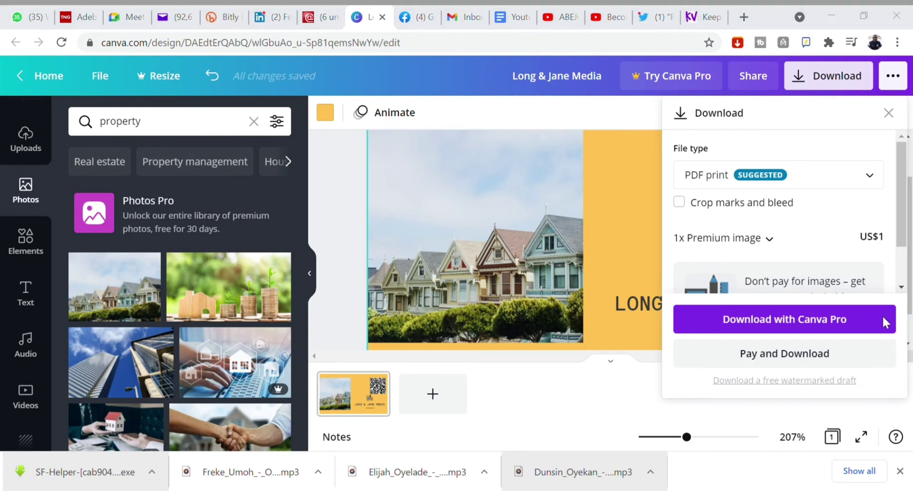
click(888, 116)
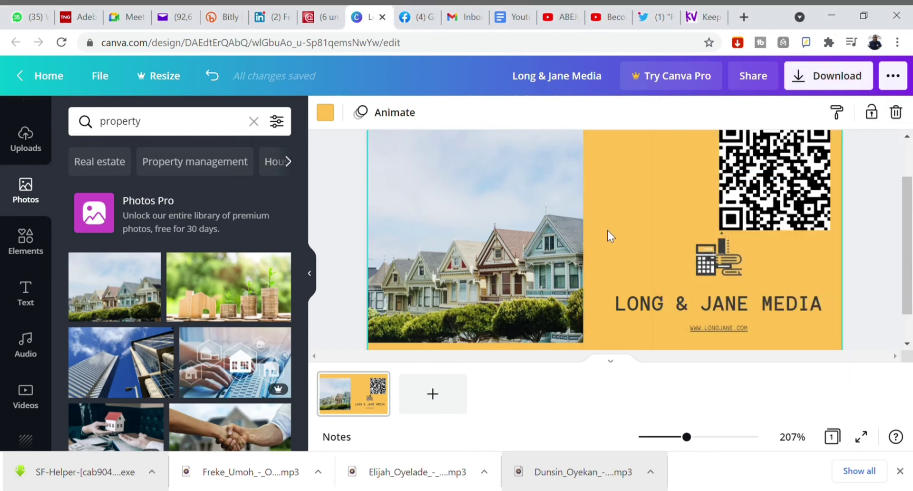
Delete the small icon above LONG & JANE MEDIA from the logo group.
click(644, 236)
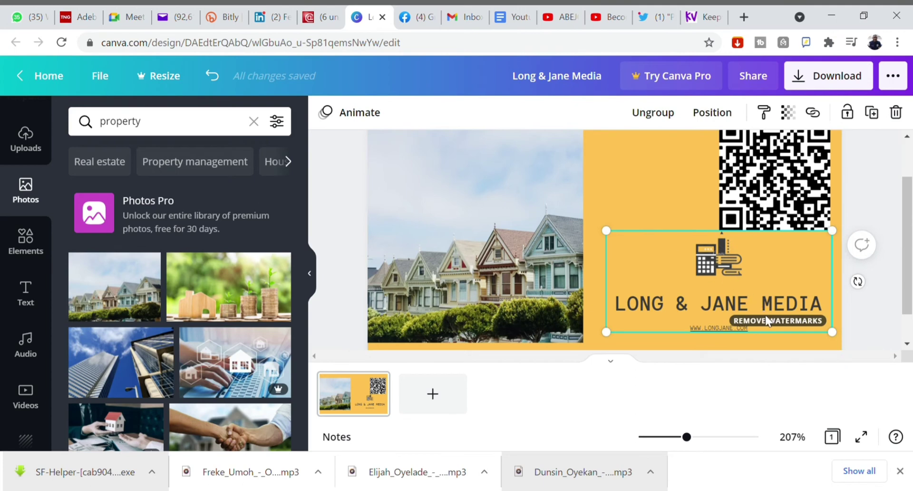
click(716, 251)
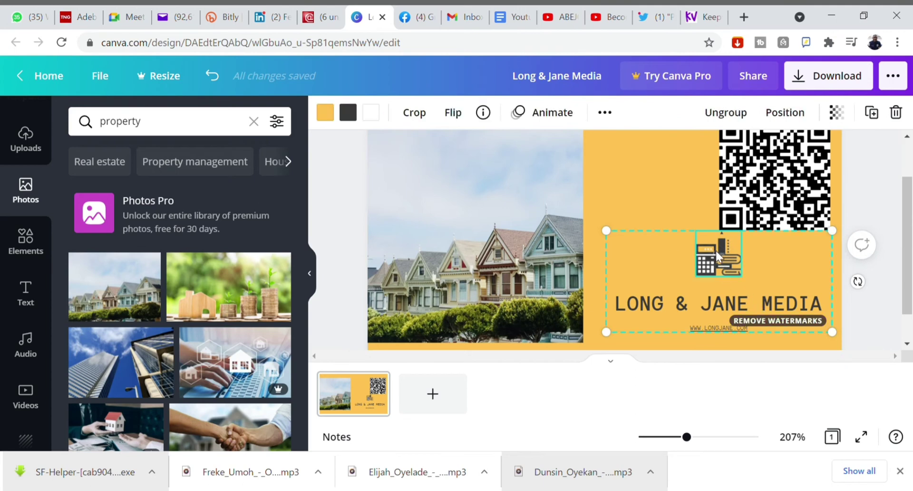
key(Delete)
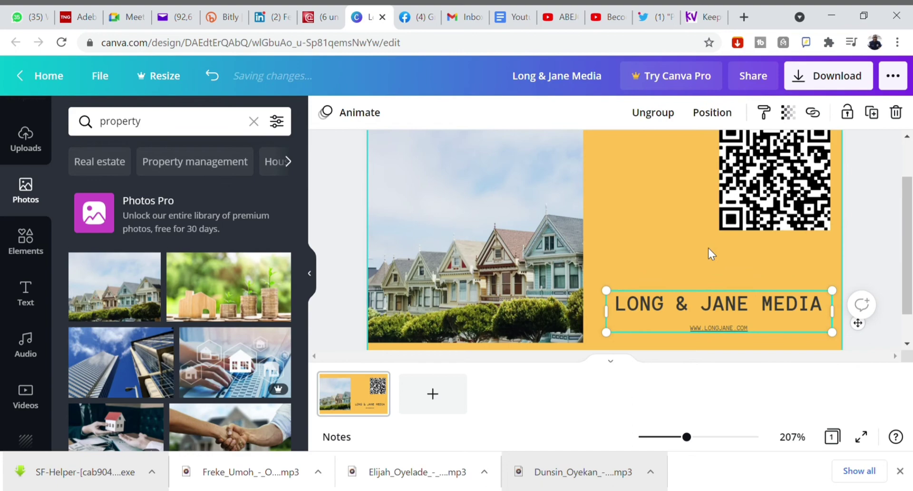
click(708, 248)
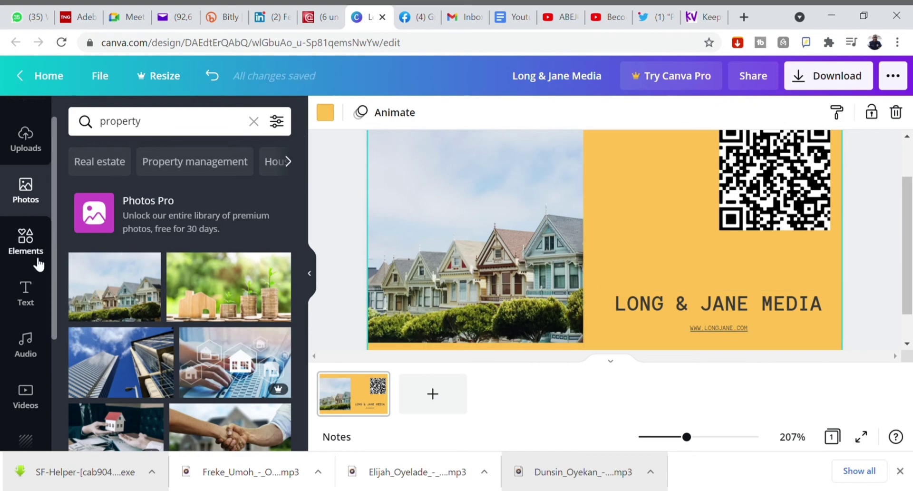
Try the laptop-and-houses and house-in-hands Pro photos, then delete them.
drag(223, 358, 503, 275)
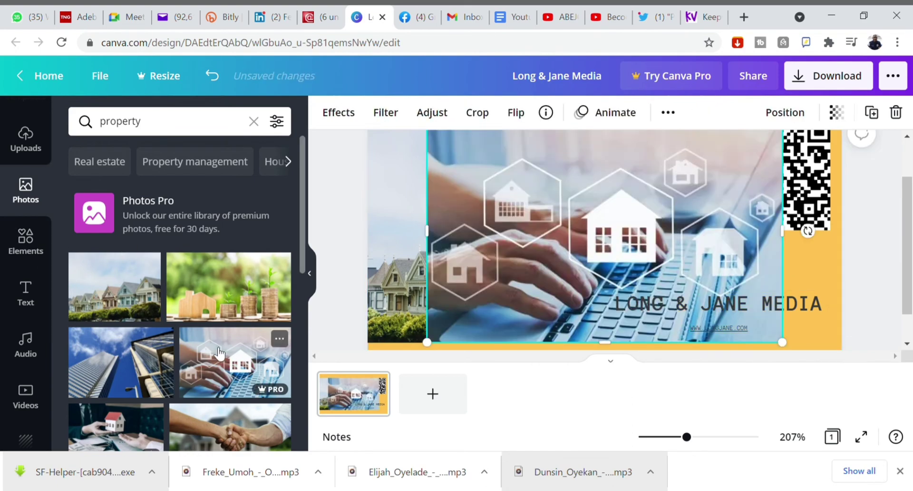
key(Delete)
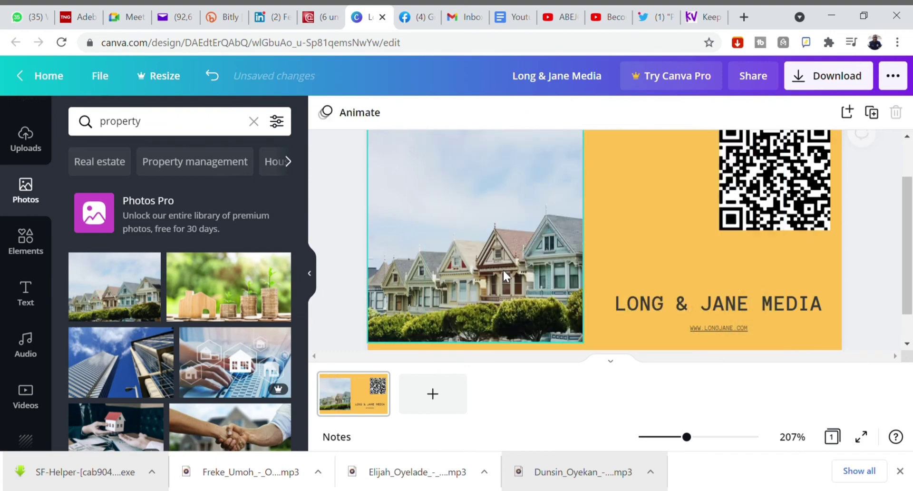
drag(139, 417, 630, 265)
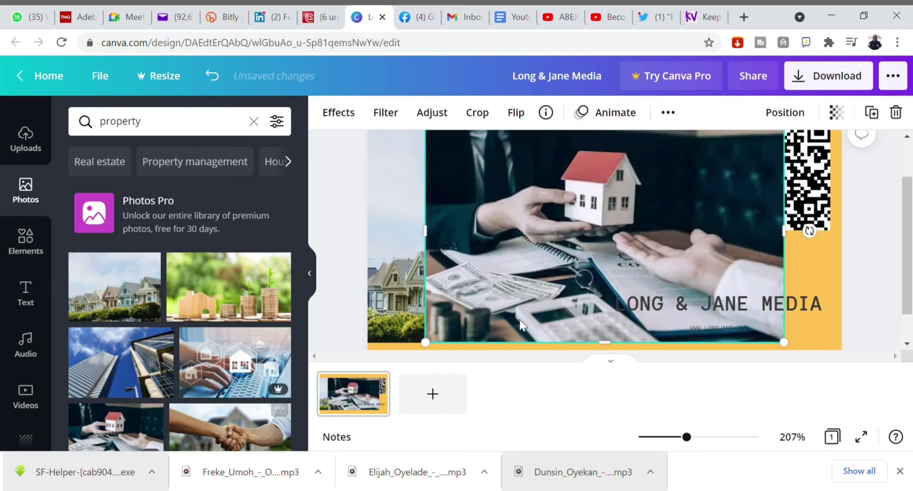
drag(426, 342, 660, 252)
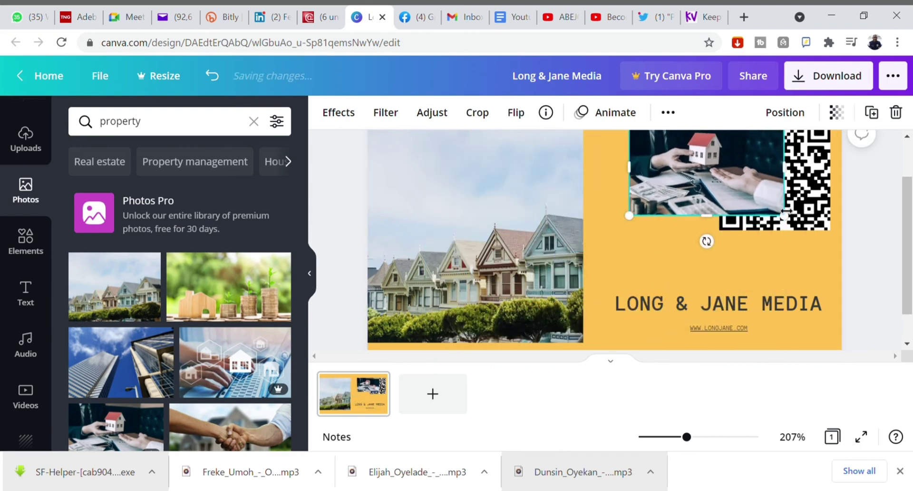
drag(786, 212, 738, 187)
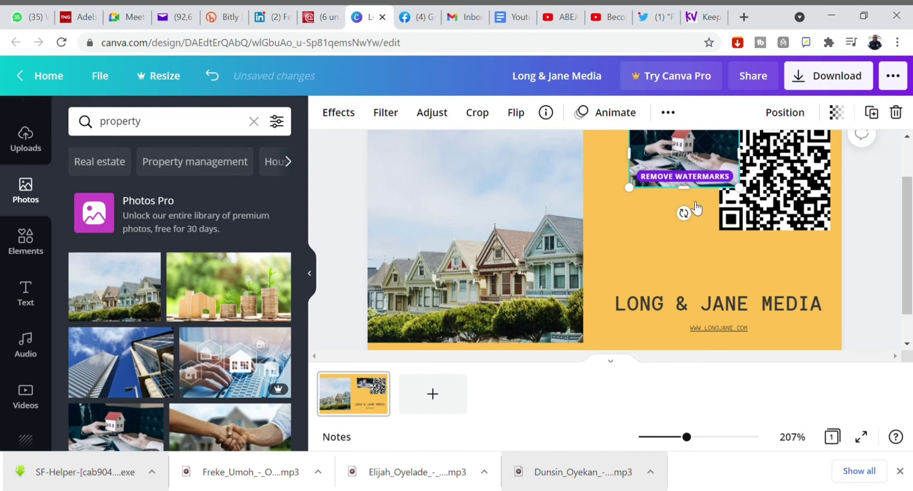
drag(696, 145, 684, 210)
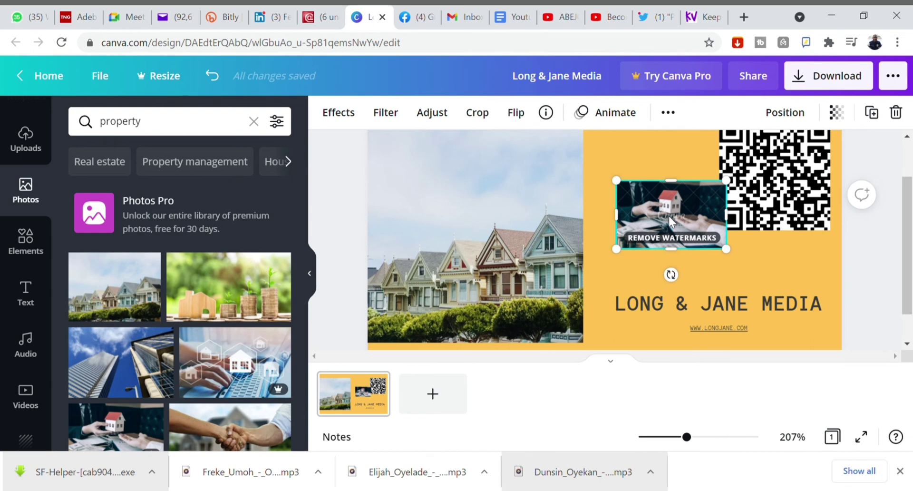
key(Delete)
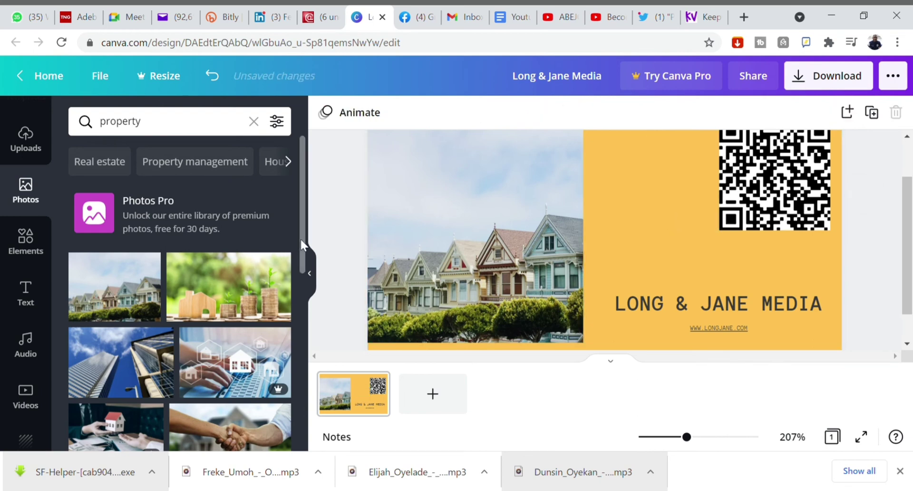
Add the free house-at-dusk photo, shrink it and place it left of the QR code.
drag(300, 237, 303, 323)
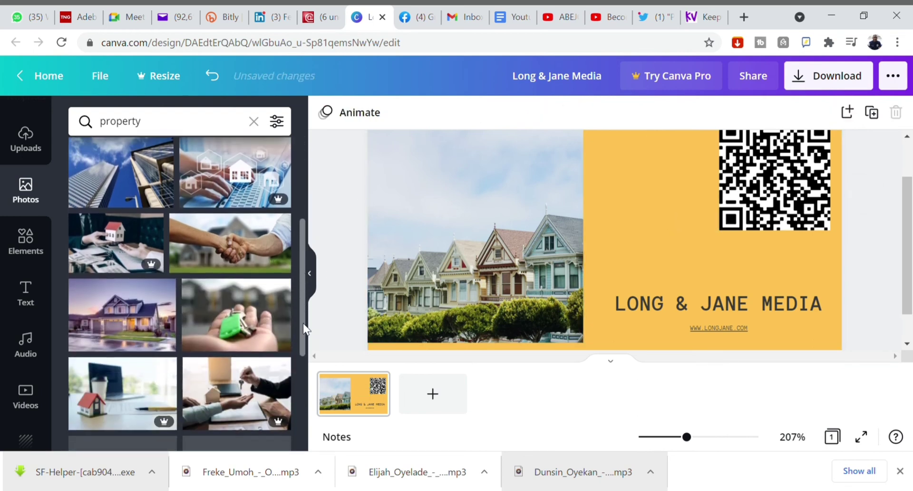
click(139, 328)
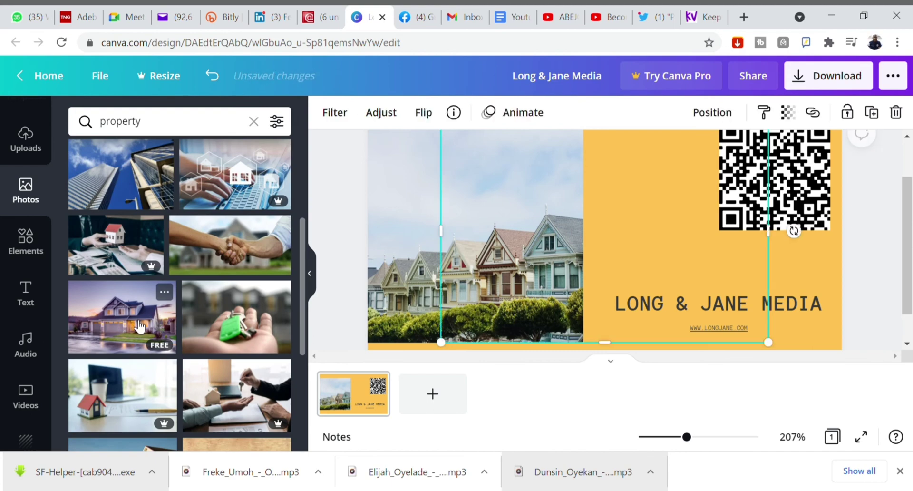
drag(768, 342, 518, 176)
drag(471, 138, 652, 193)
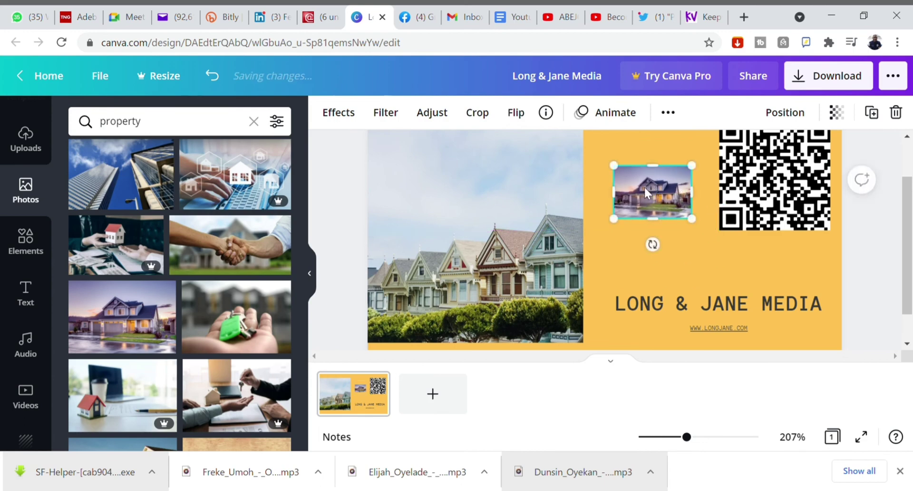
click(689, 256)
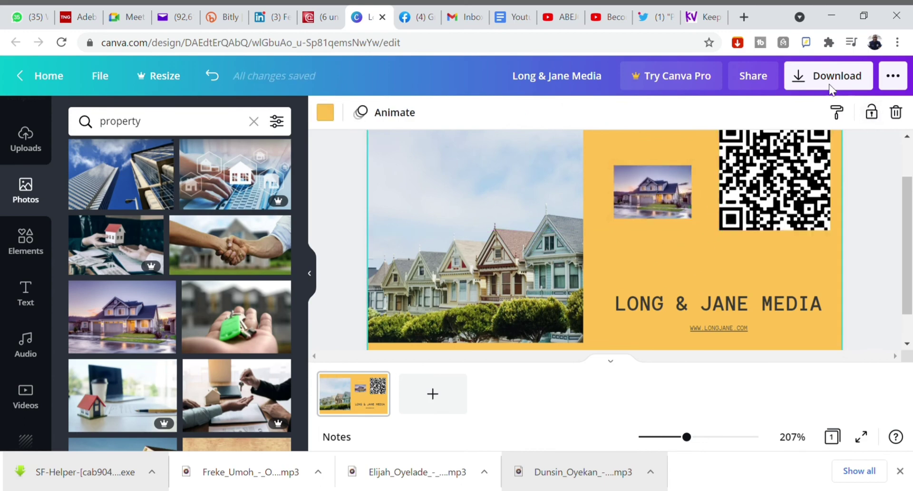
Download the card as a PDF print file named 'Long & Jane Media.pdf'.
click(803, 80)
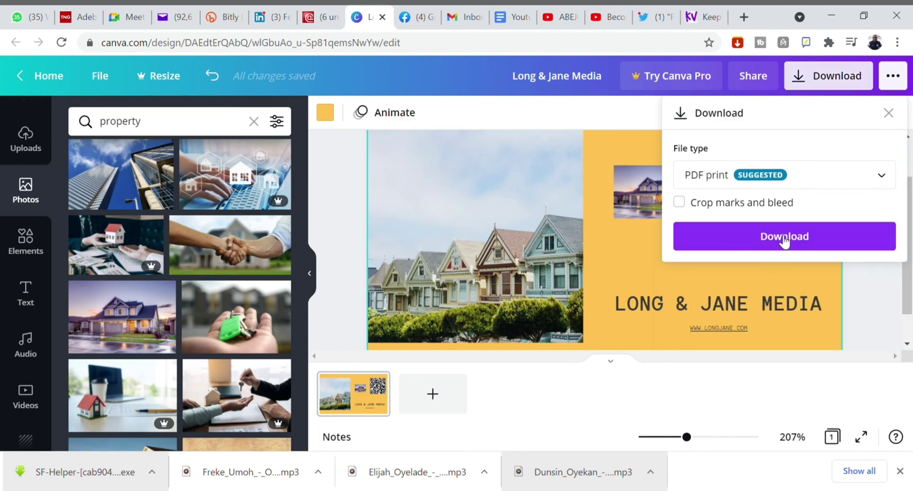
click(780, 238)
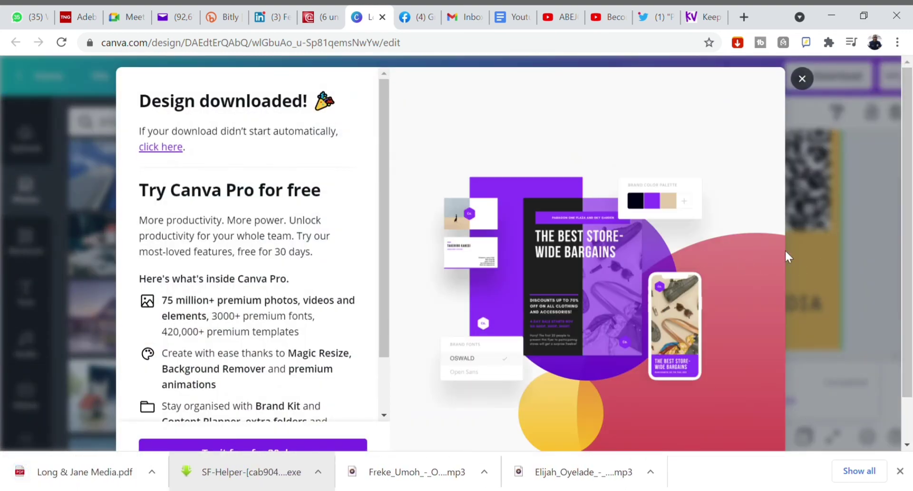
click(837, 227)
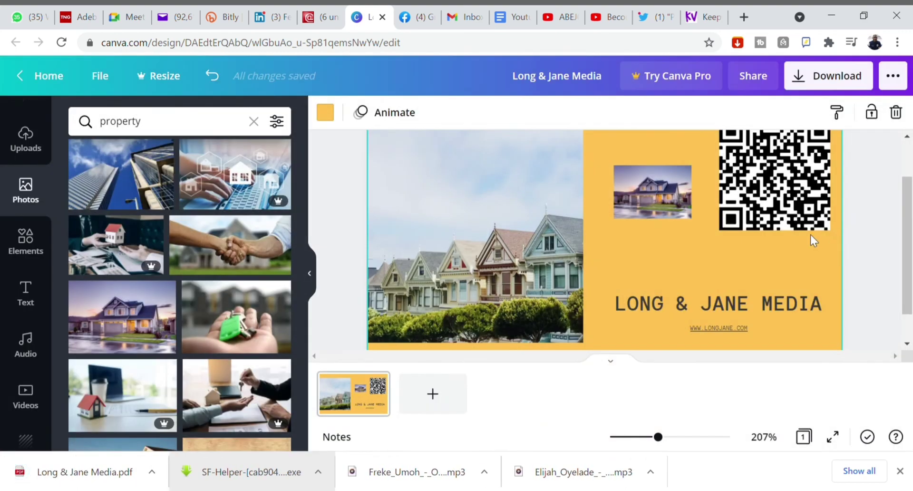
Open 'Long & Jane Media.pdf' from Chrome's downloads bar in the PDF viewer.
click(104, 474)
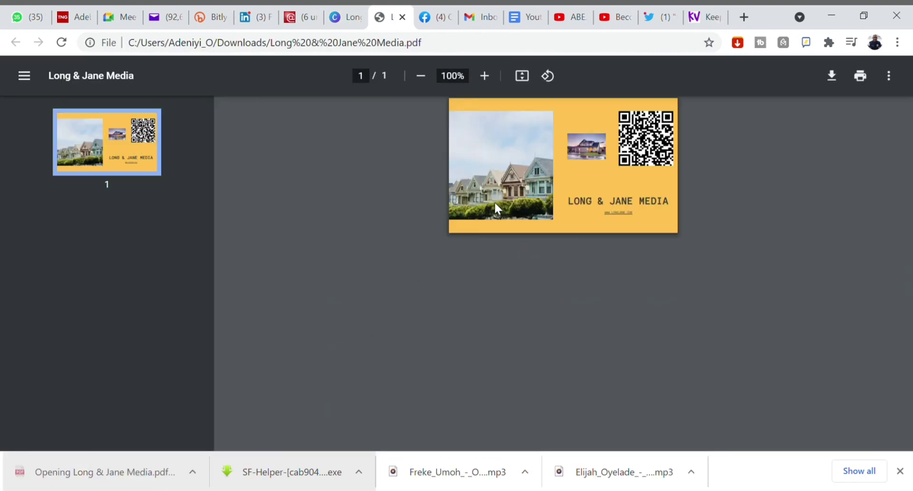